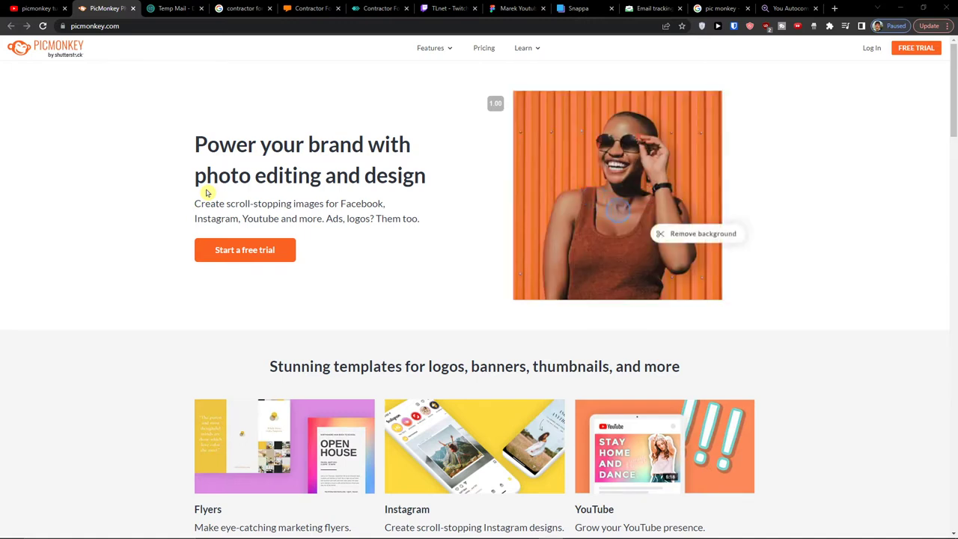
Start a free-trial email sign-up and paste in a temporary Temp Mail address.
left_click(247, 252)
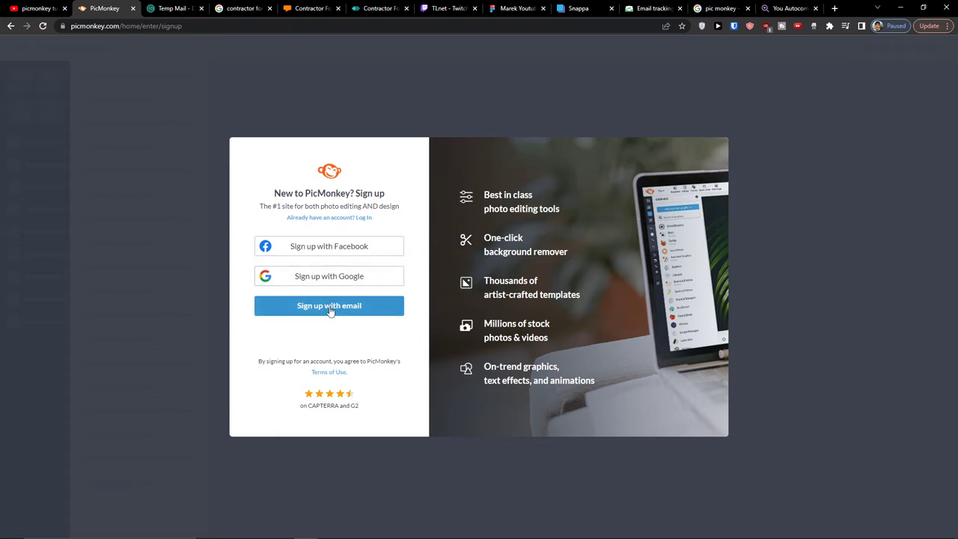
left_click(357, 307)
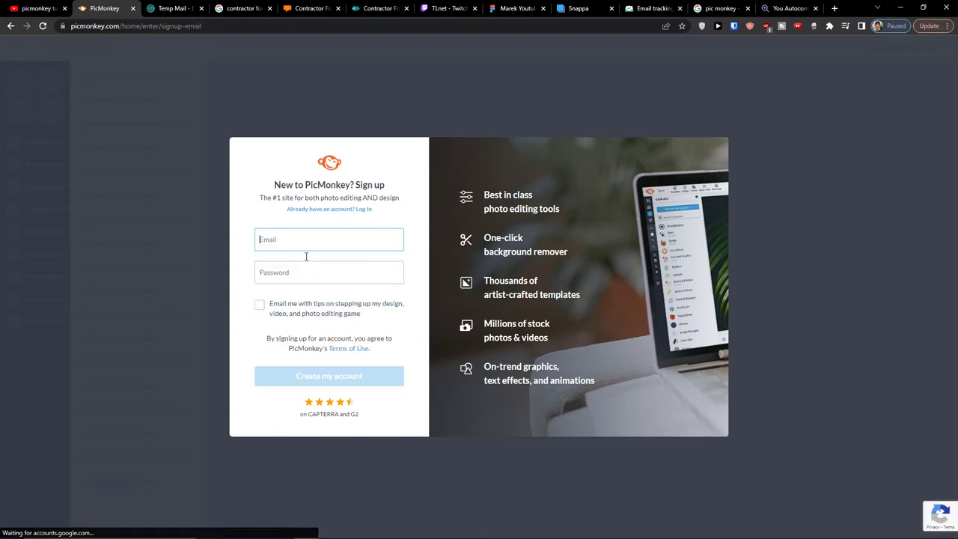
left_click(174, 9)
left_click(603, 166)
key("ctrl+Page_Up")
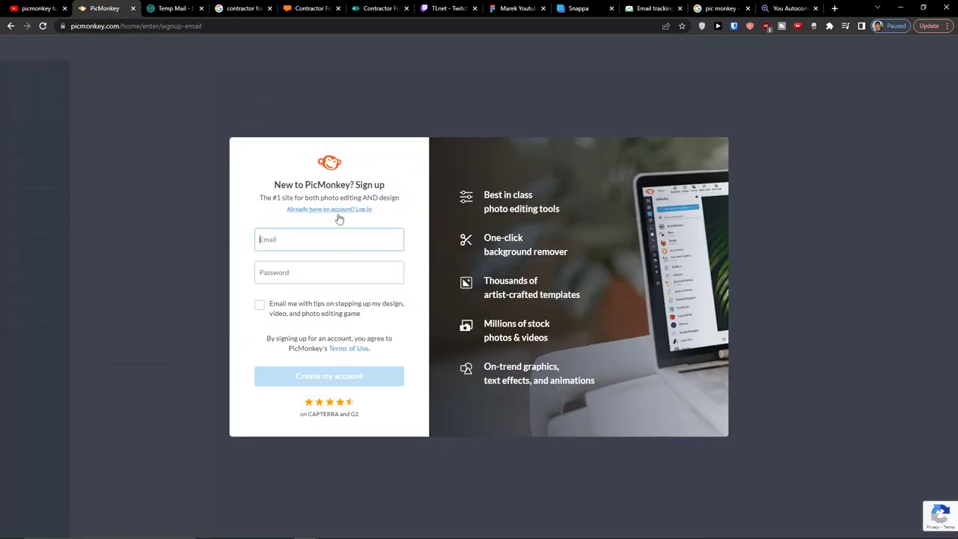
key("BackSpace")
key("ctrl+v")
Enter an account password, create the account, and skip choosing a paid plan.
left_click(286, 273)
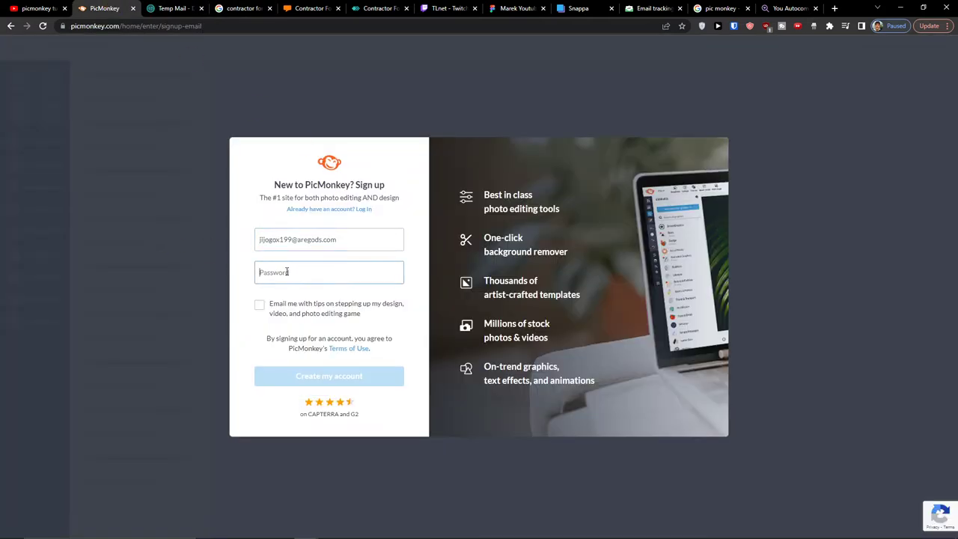
type("••••••••")
left_click(294, 376)
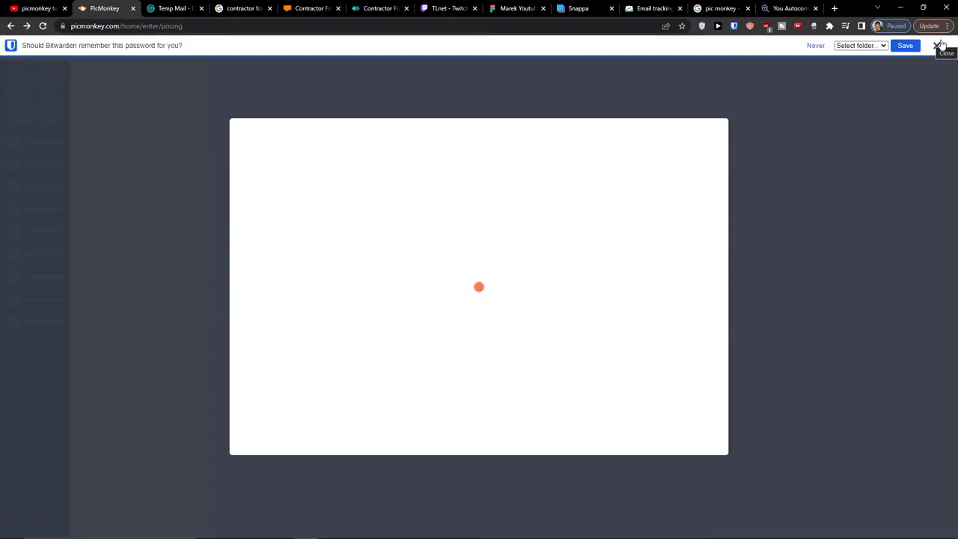
left_click(938, 44)
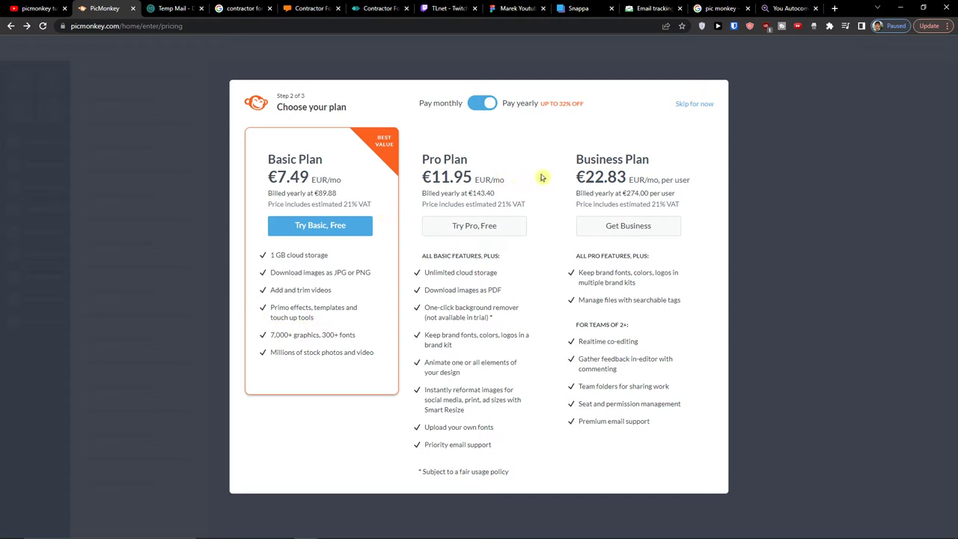
left_click(696, 105)
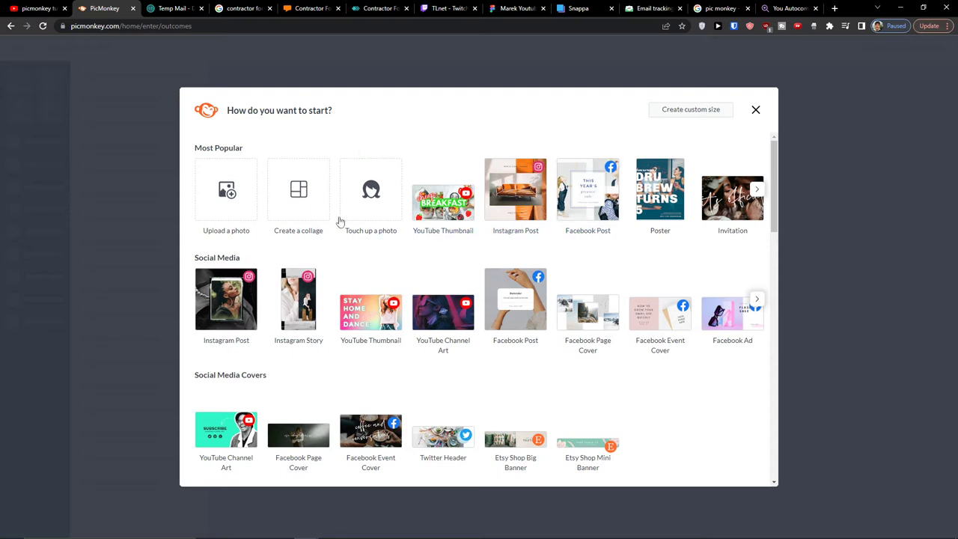
Browse the start options and pick a 1280×720 YouTube Thumbnail design.
scroll(271, 236, "down", 2)
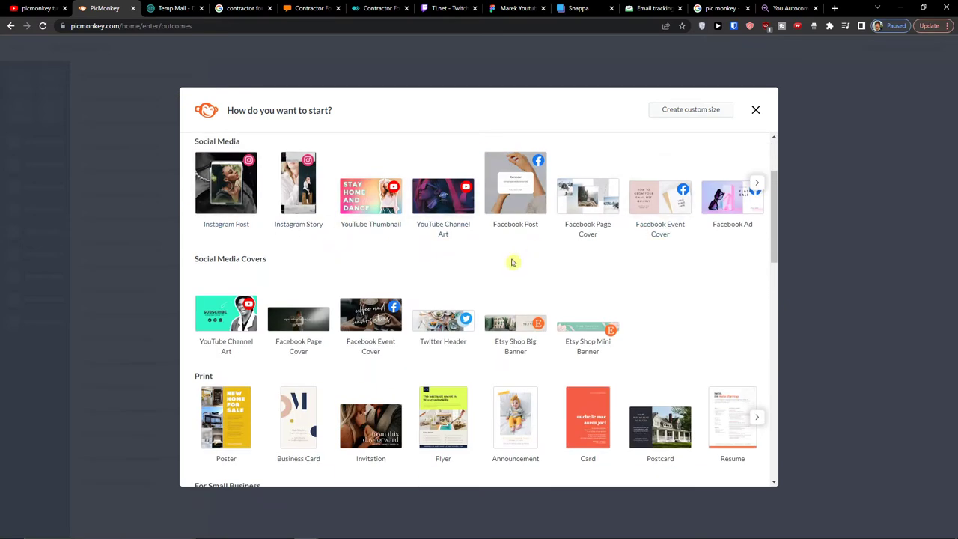
scroll(513, 261, "up", 2)
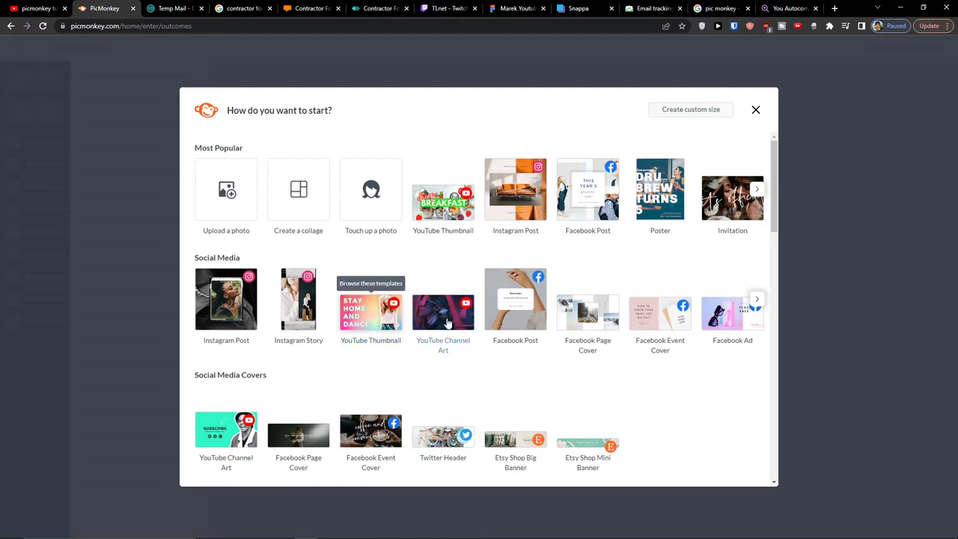
scroll(397, 265, "down", 2)
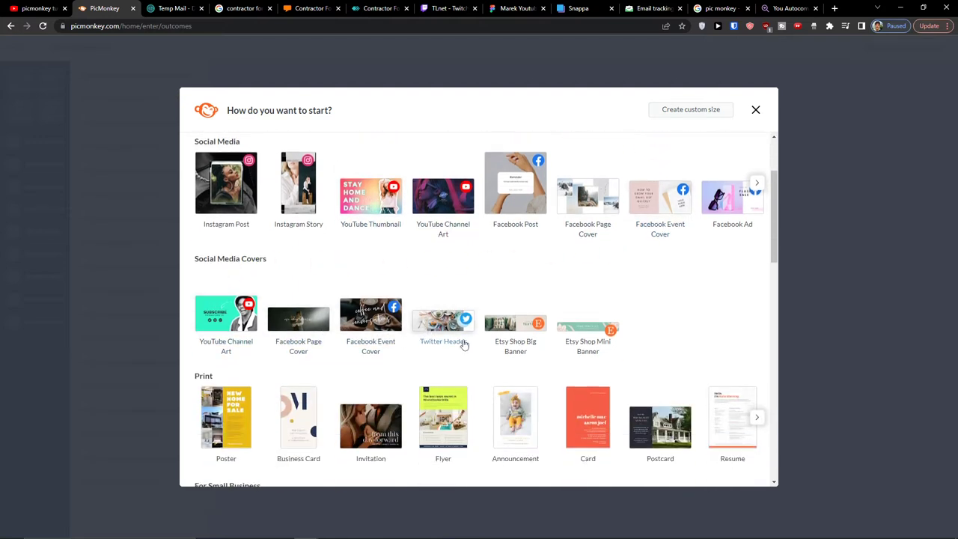
scroll(291, 329, "down", 2)
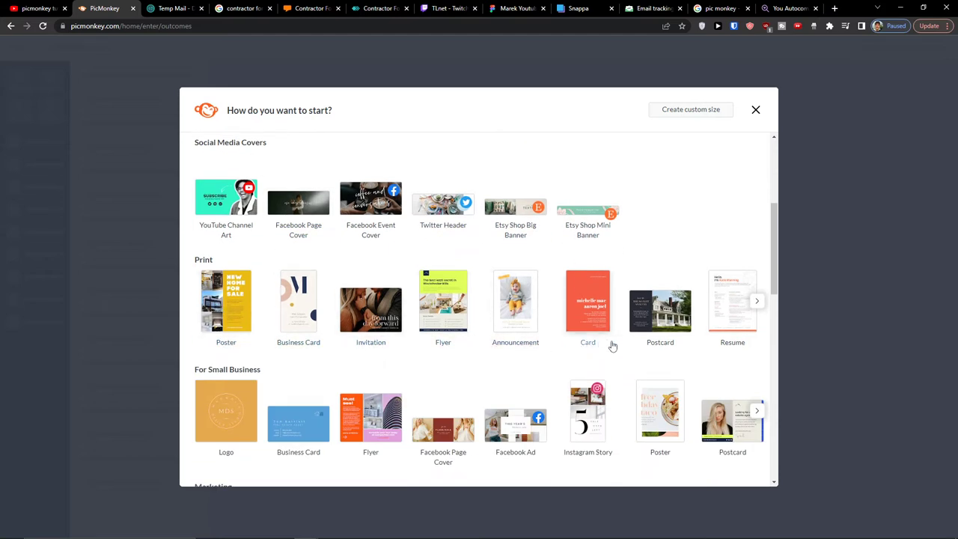
scroll(346, 338, "down", 2)
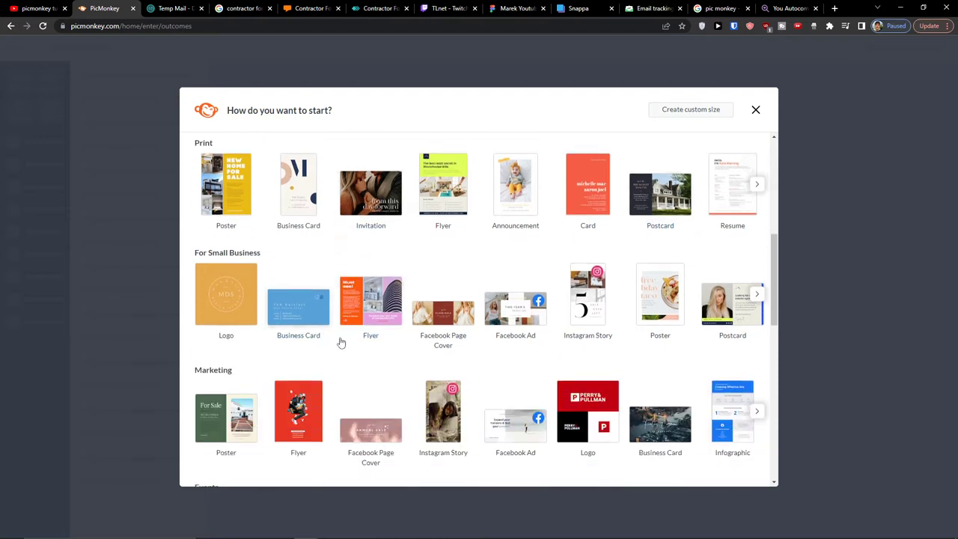
scroll(397, 336, "down", 2)
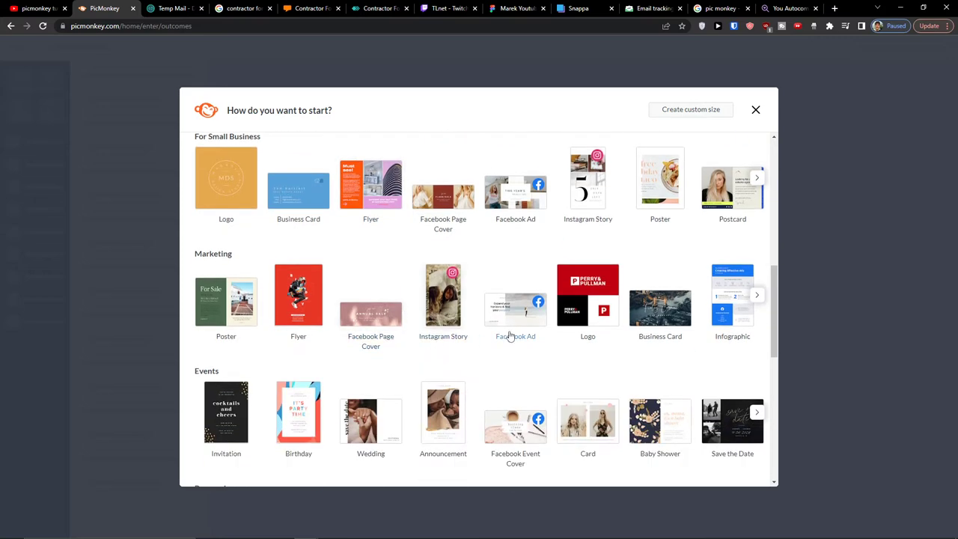
scroll(501, 327, "up", 5)
scroll(501, 327, "up", 3)
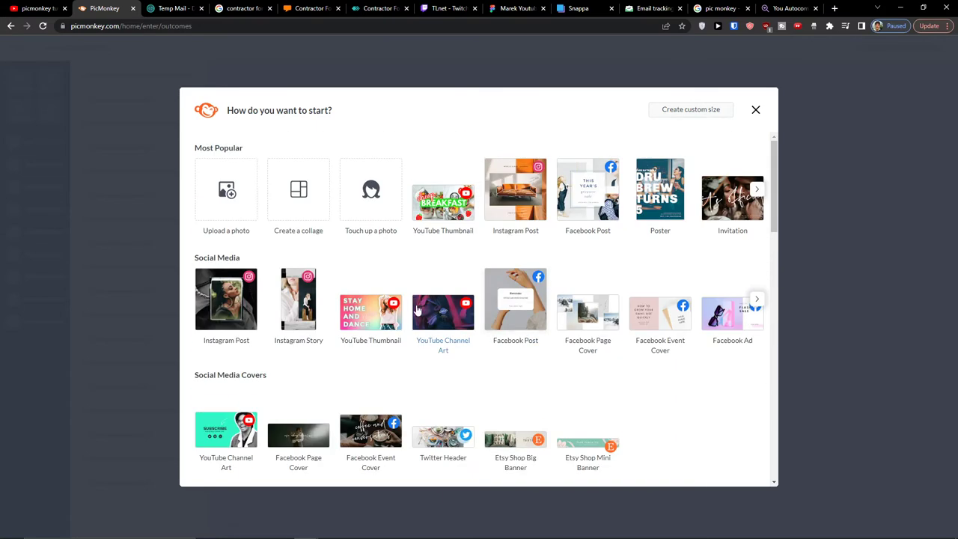
left_click(370, 322)
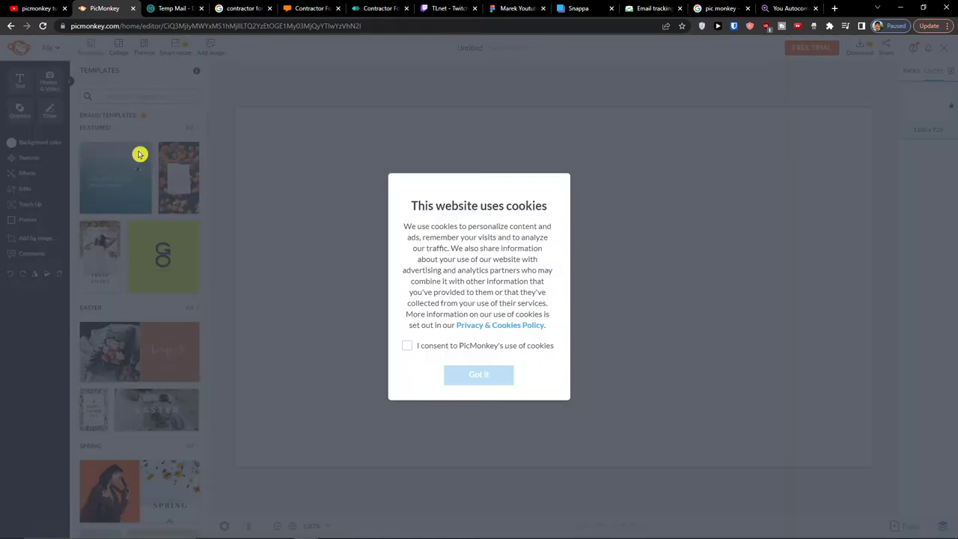
Accept the cookie notice and load the 'WORK OUT WITH ME' Episode 11 template.
left_click(408, 348)
left_click(479, 375)
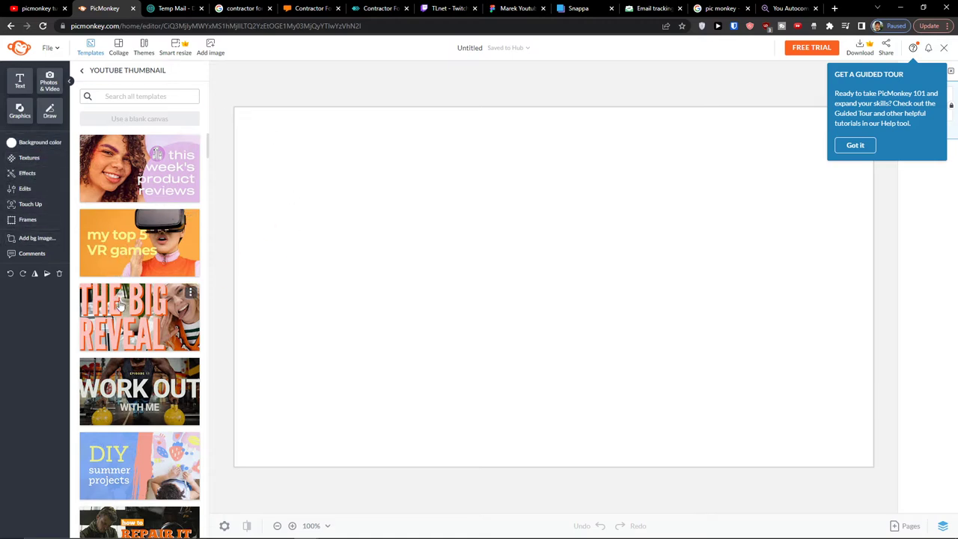
scroll(120, 305, "down", 2)
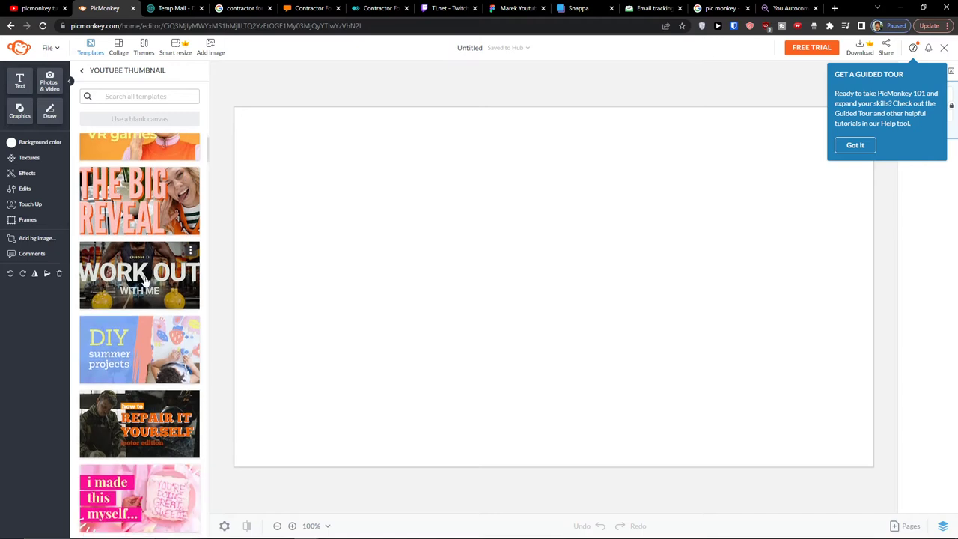
left_click(120, 284)
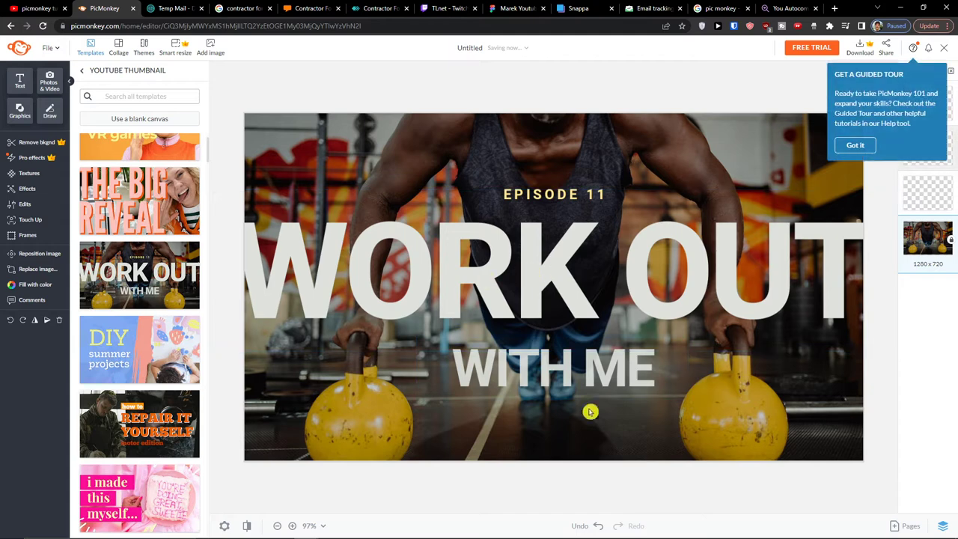
Dismiss the guided tour, then glance at the File menu and the Collage and Themes options.
left_click(854, 146)
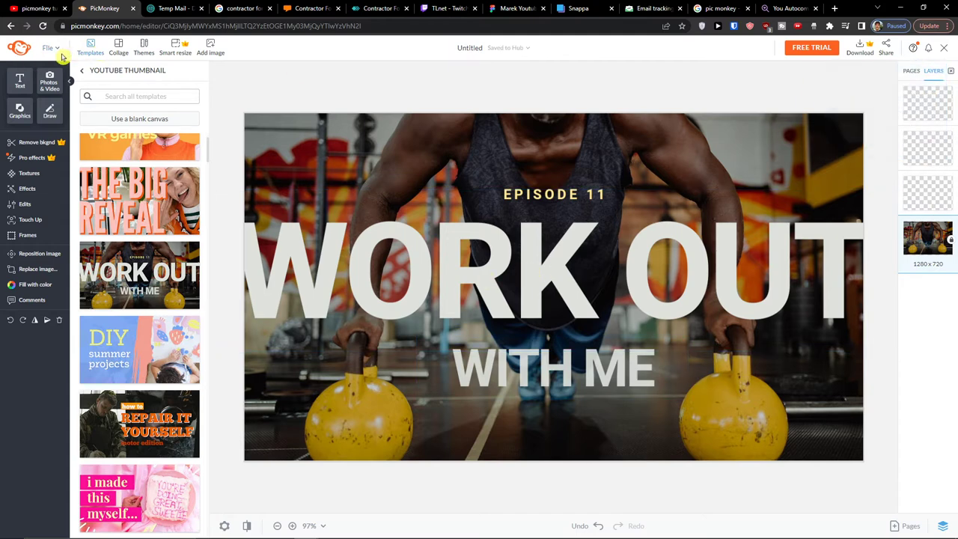
left_click(55, 50)
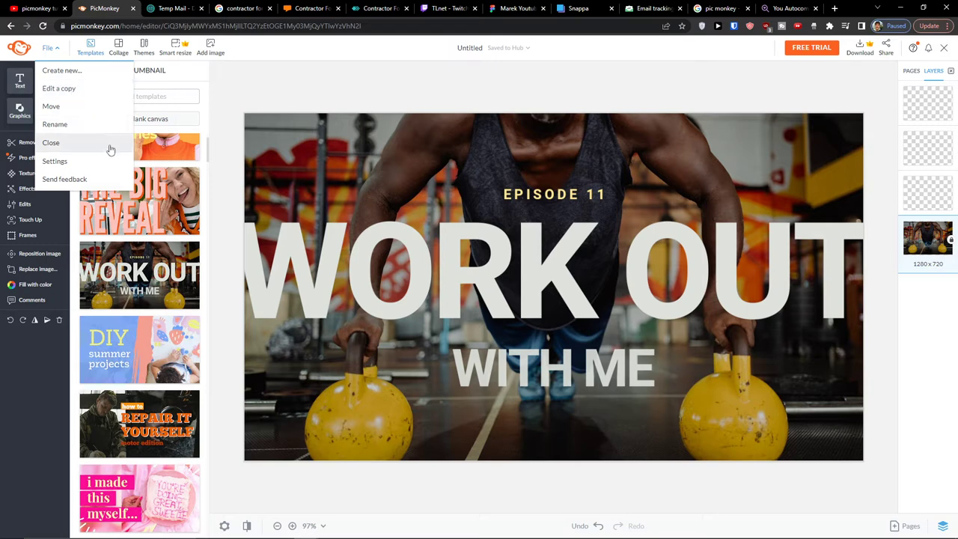
left_click(266, 83)
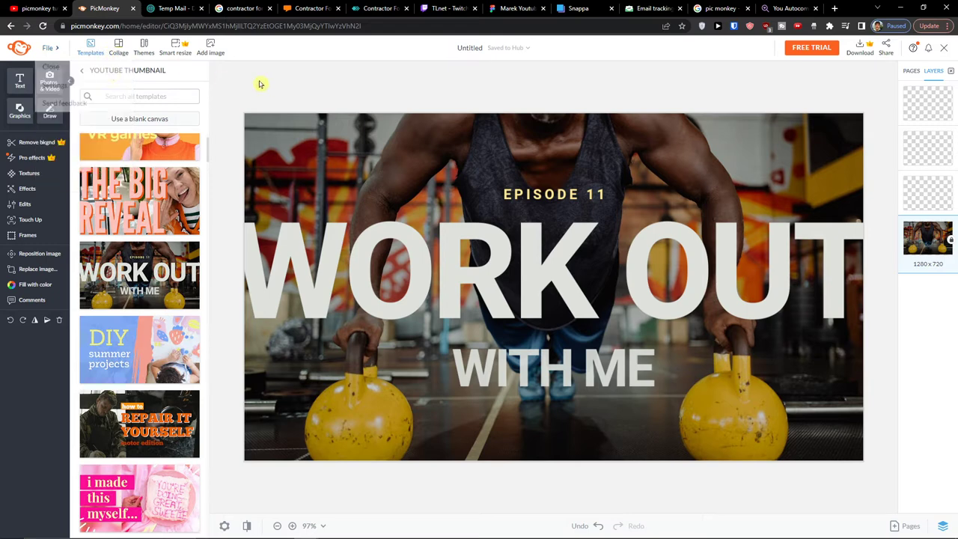
mouse_move(124, 58)
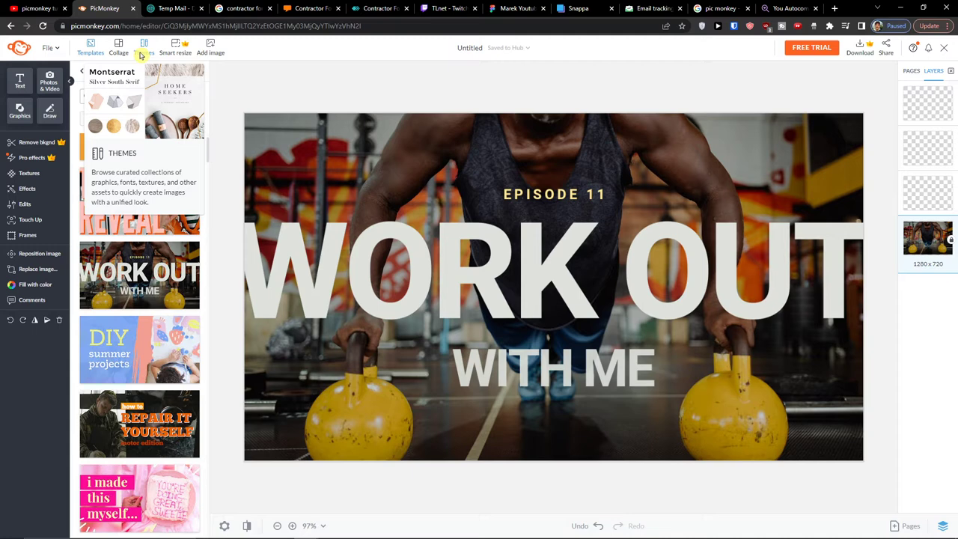
mouse_move(175, 51)
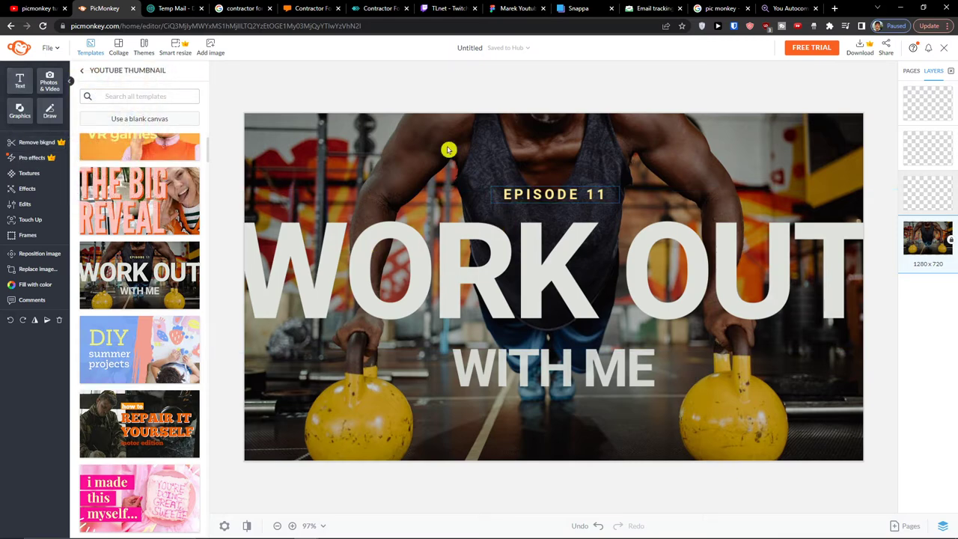
Add a 'Type here' text box, move it to the top and widen it rightward.
left_click(20, 81)
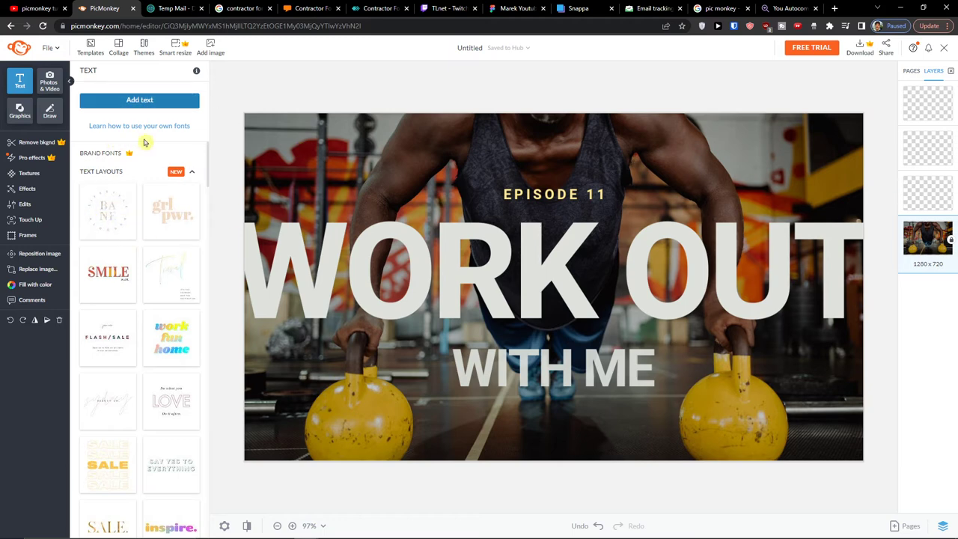
scroll(116, 212, "down", 2)
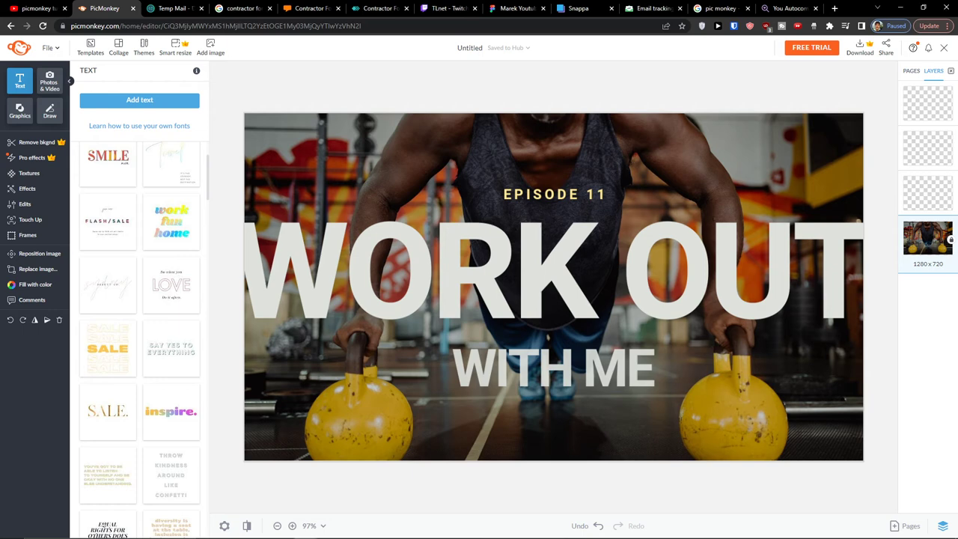
scroll(172, 210, "up", 2)
left_click(130, 102)
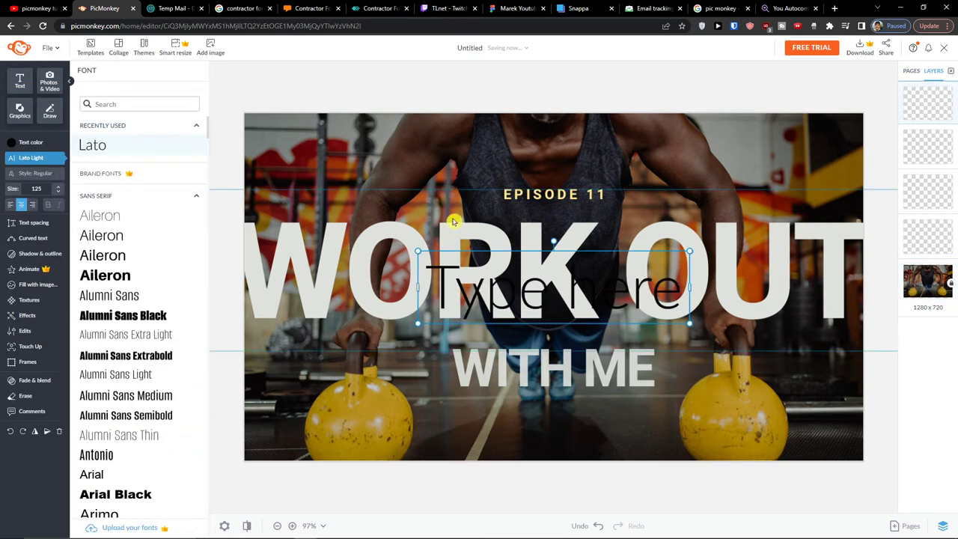
left_click_drag(527, 309, 346, 170)
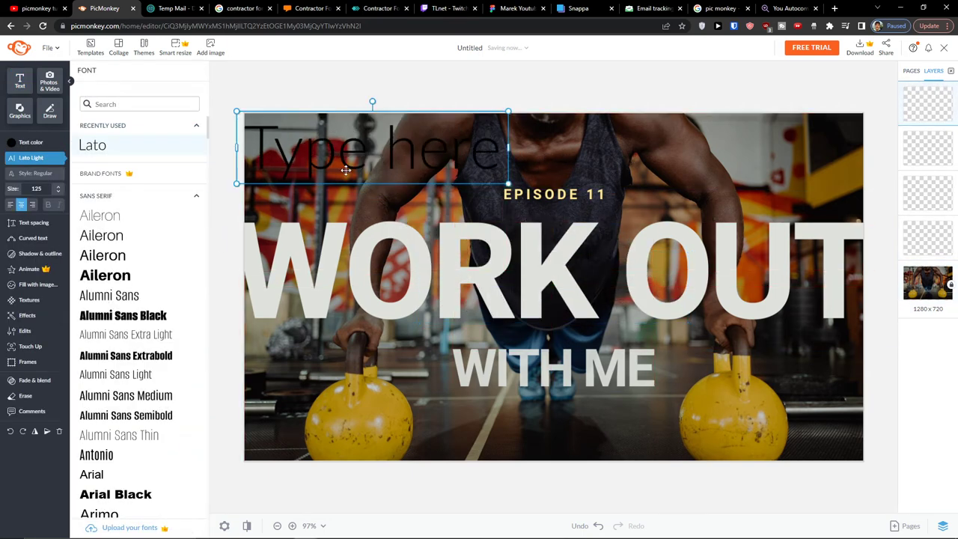
double_click(346, 170)
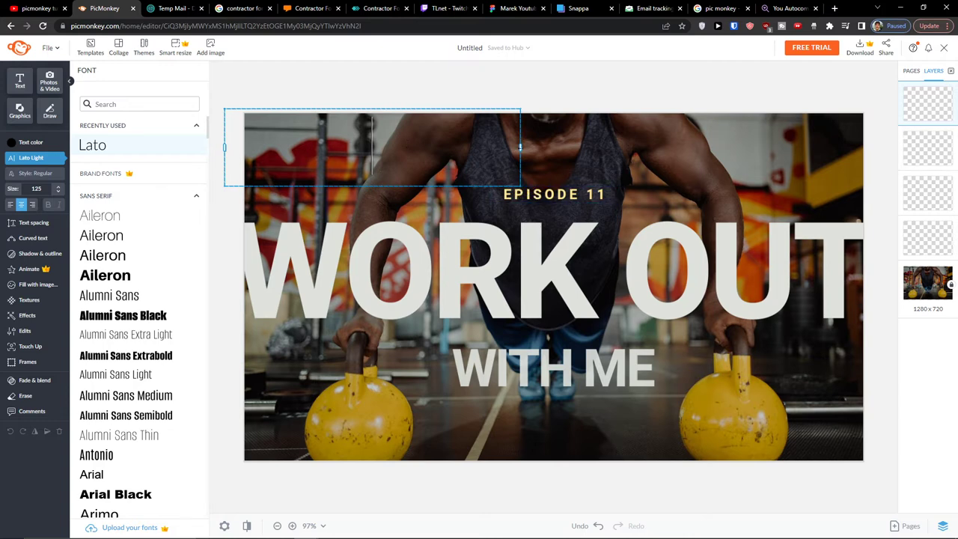
left_click_drag(520, 147, 738, 147)
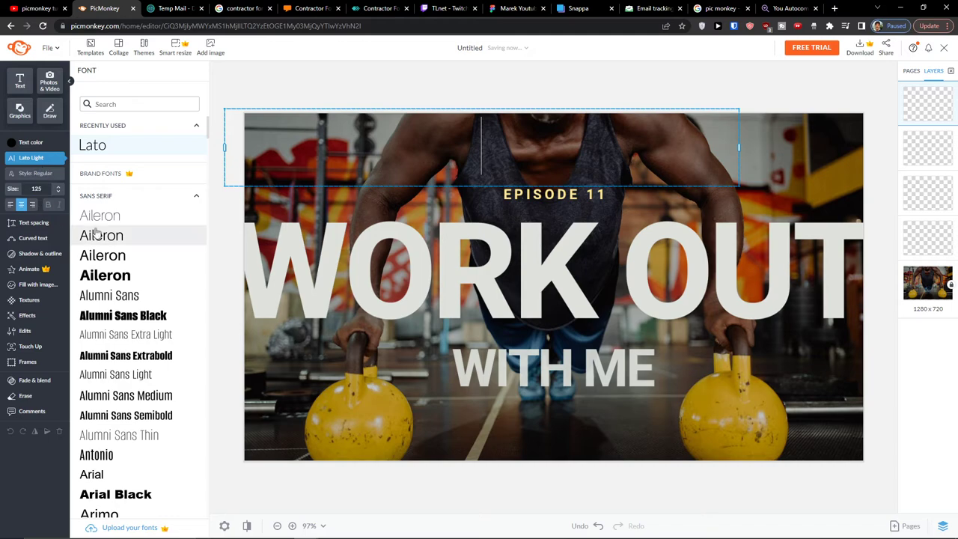
Scroll through the font options, then bring up the stock photo library.
scroll(140, 234, "down", 15)
scroll(142, 232, "up", 15)
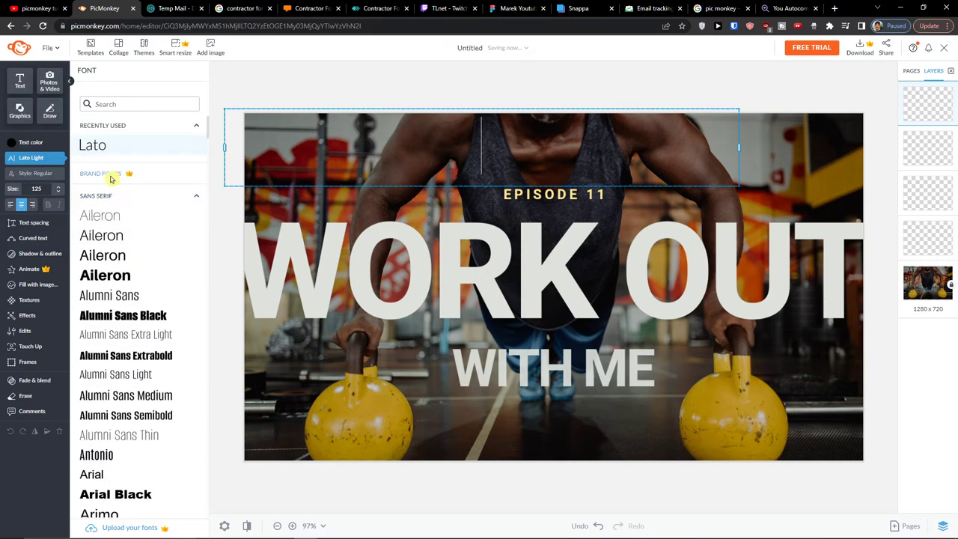
scroll(142, 288, "down", 5)
scroll(138, 281, "up", 5)
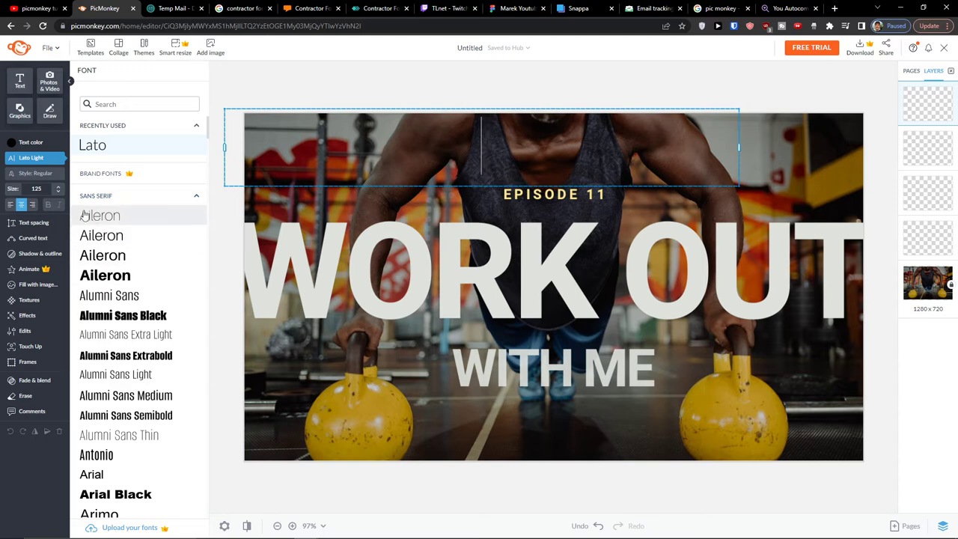
left_click(25, 86)
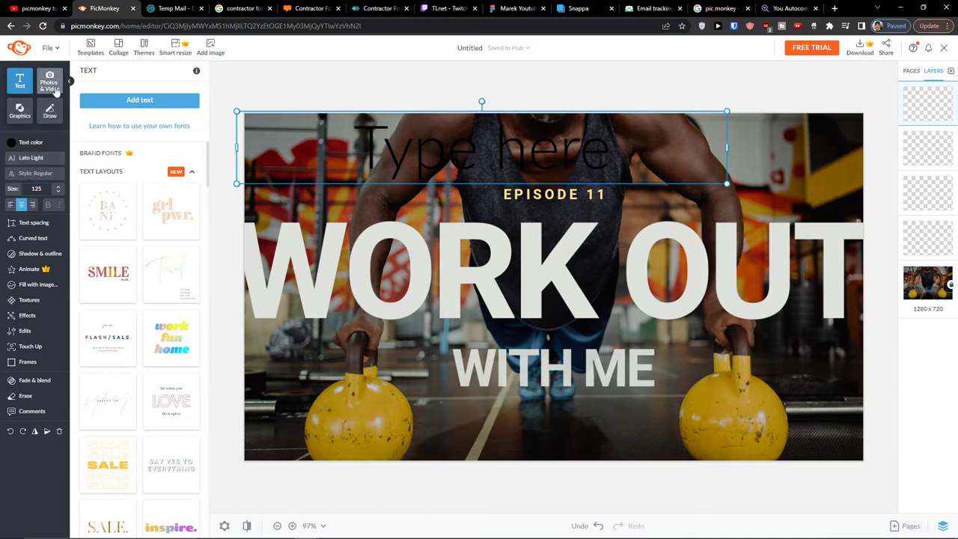
left_click(57, 94)
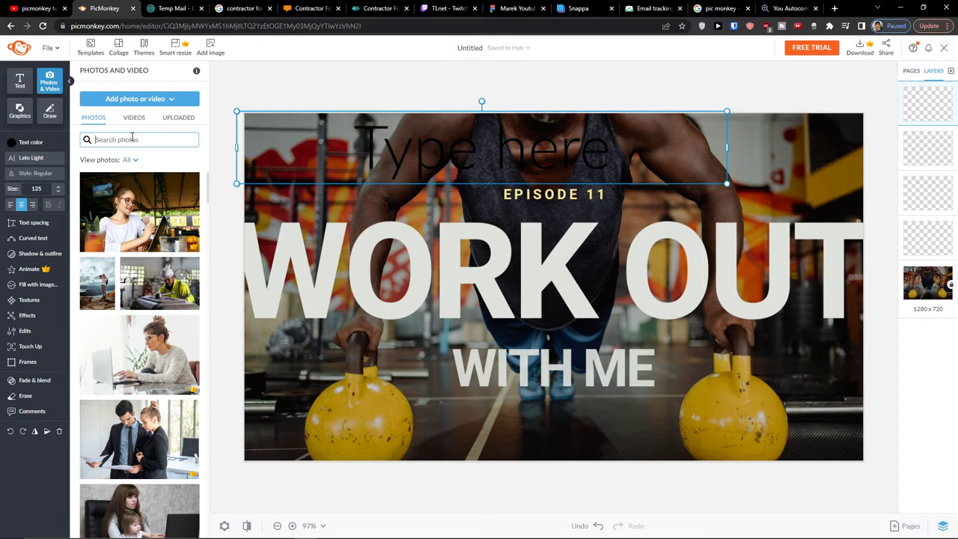
left_click(161, 239)
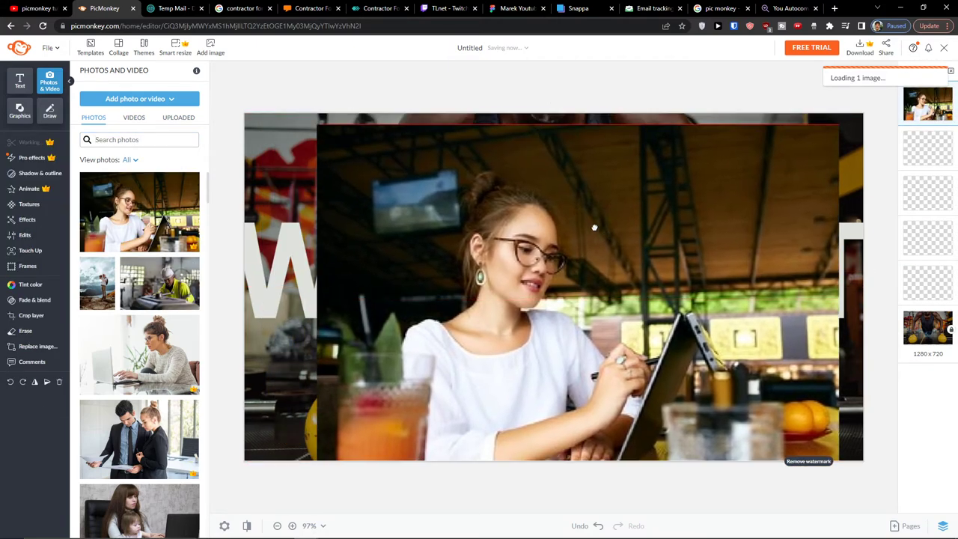
left_click_drag(322, 124, 561, 282)
left_click_drag(674, 360, 524, 274)
left_click_drag(478, 165, 442, 182)
key("Delete")
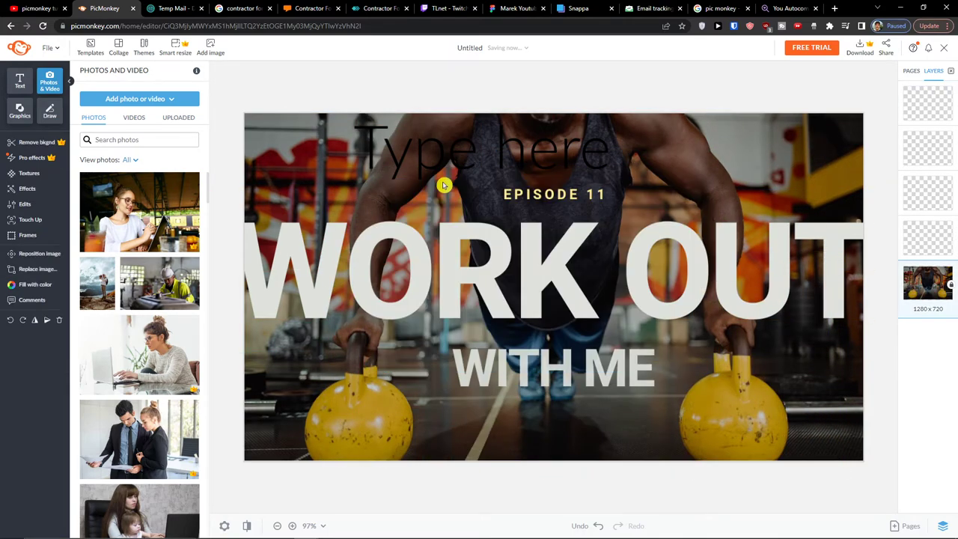
left_click(289, 167)
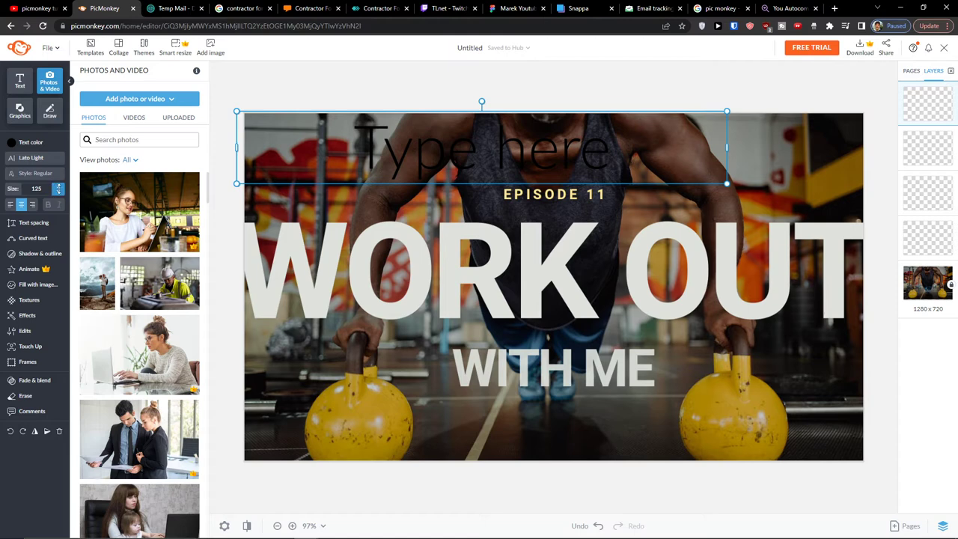
left_click(372, 143)
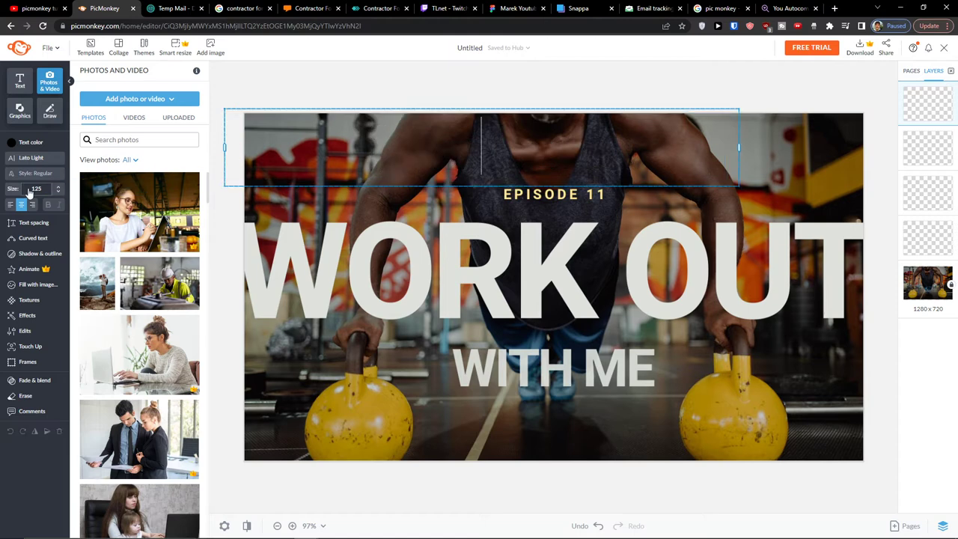
Make the top text read 123335, try the Circle curve, then set curving back to None.
left_click(15, 142)
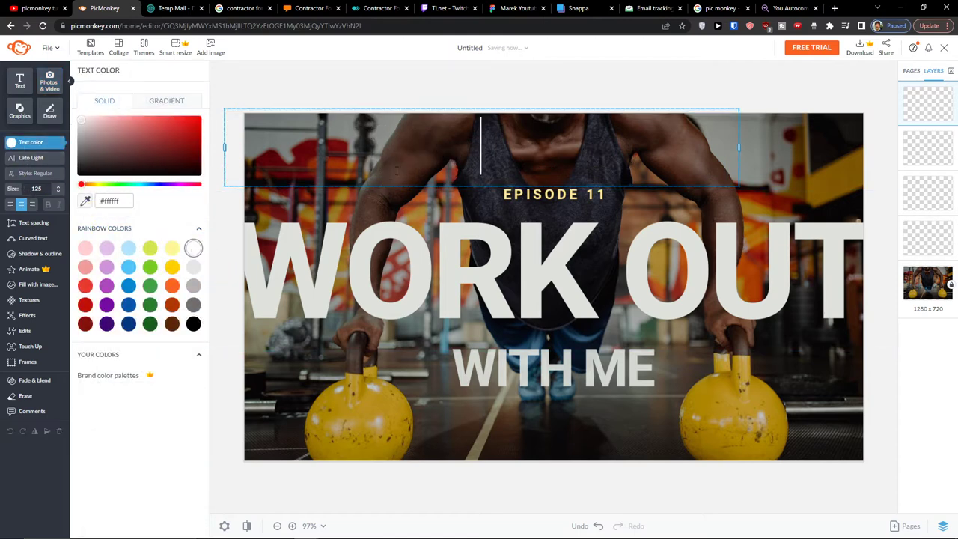
type("123335")
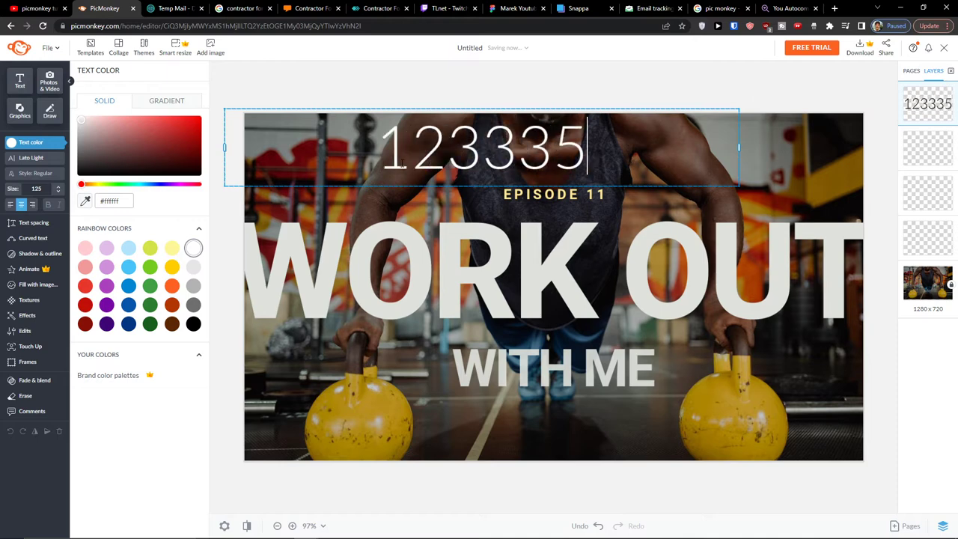
left_click(34, 238)
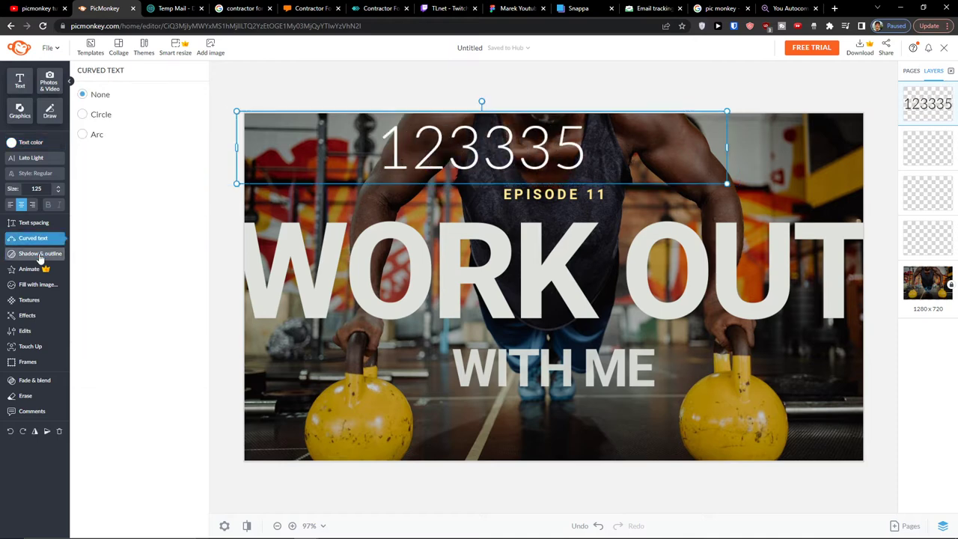
left_click(447, 146)
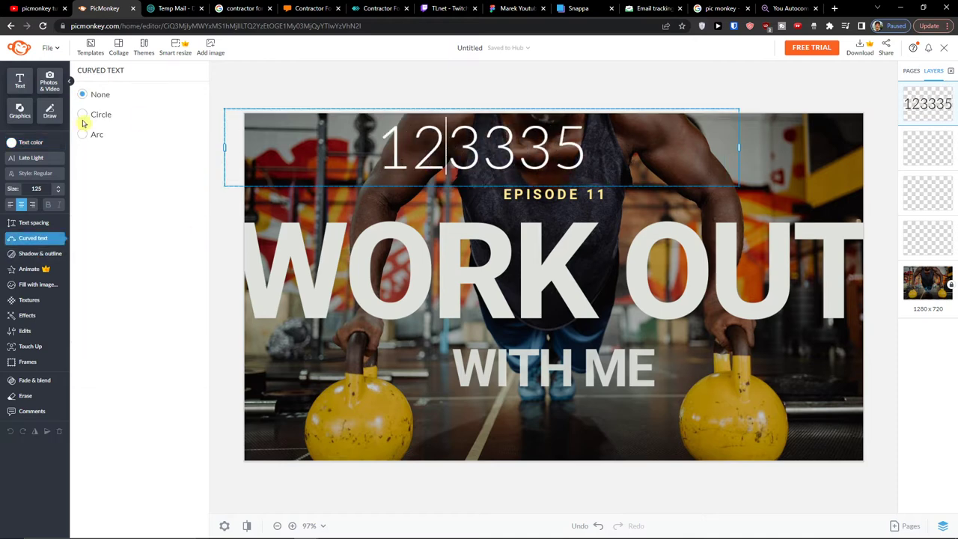
left_click(82, 116)
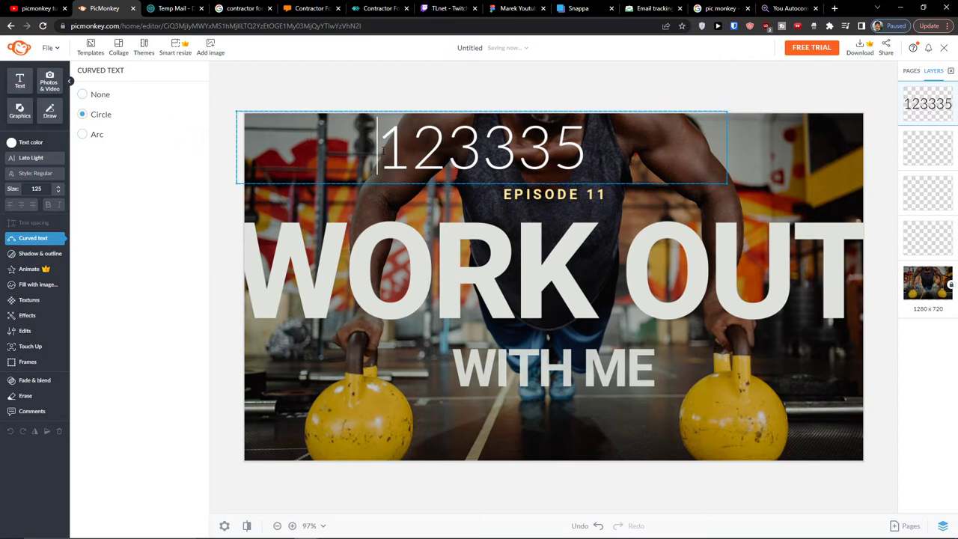
left_click(82, 94)
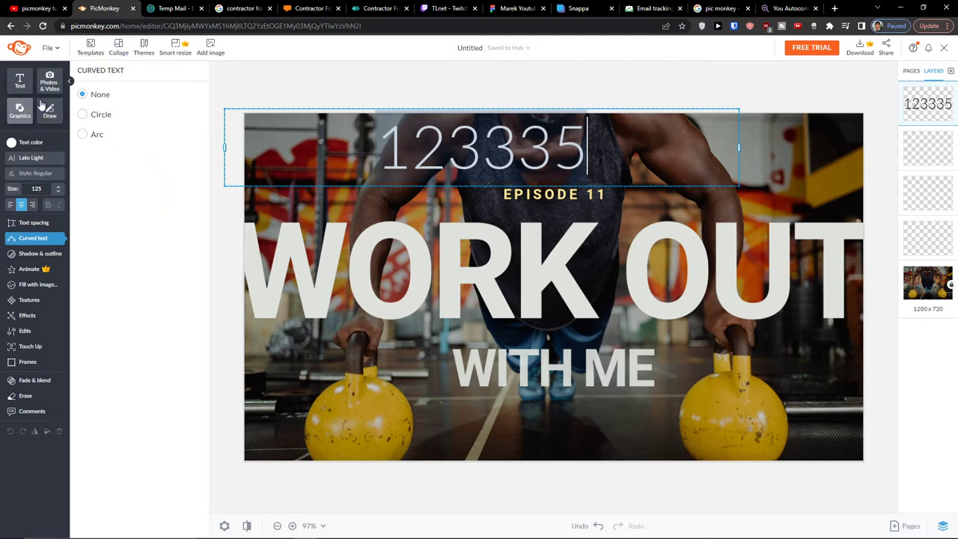
Add the Food & Drink steak graphic and size it just beneath WITH ME.
left_click(18, 113)
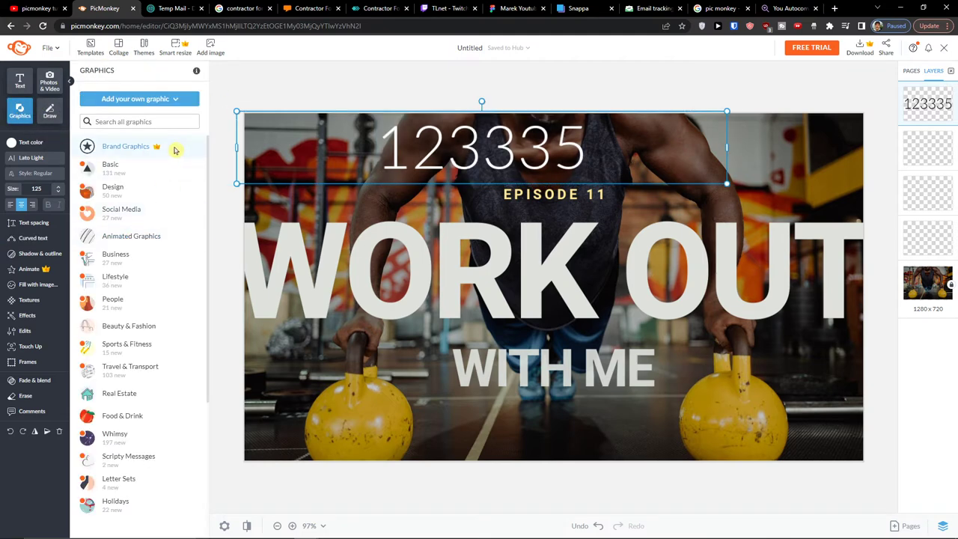
left_click(148, 266)
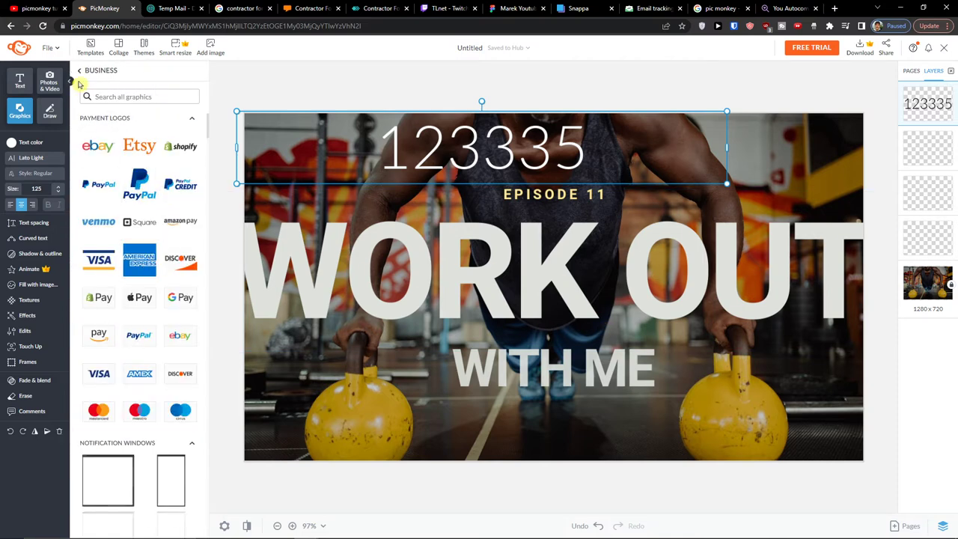
left_click(81, 70)
scroll(115, 222, "down", 3)
left_click(143, 299)
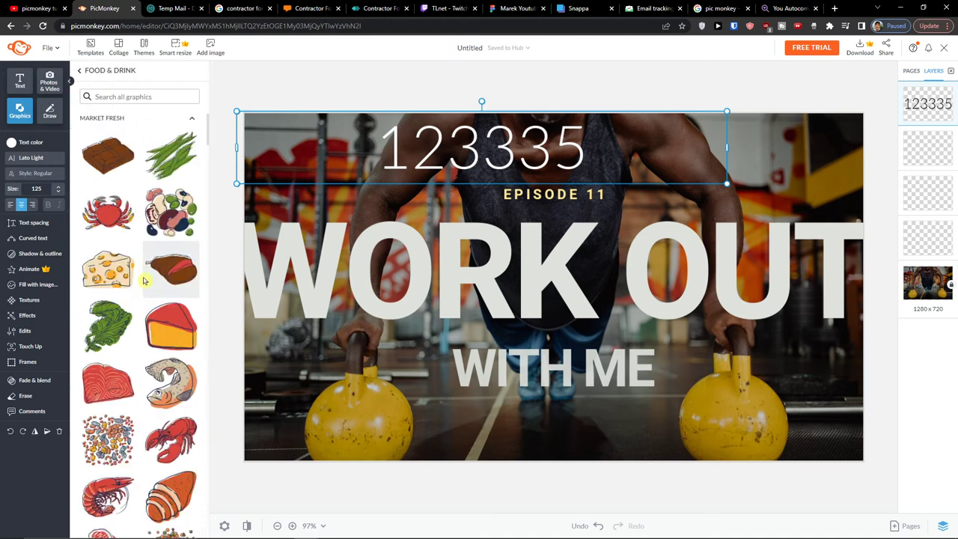
left_click(174, 271)
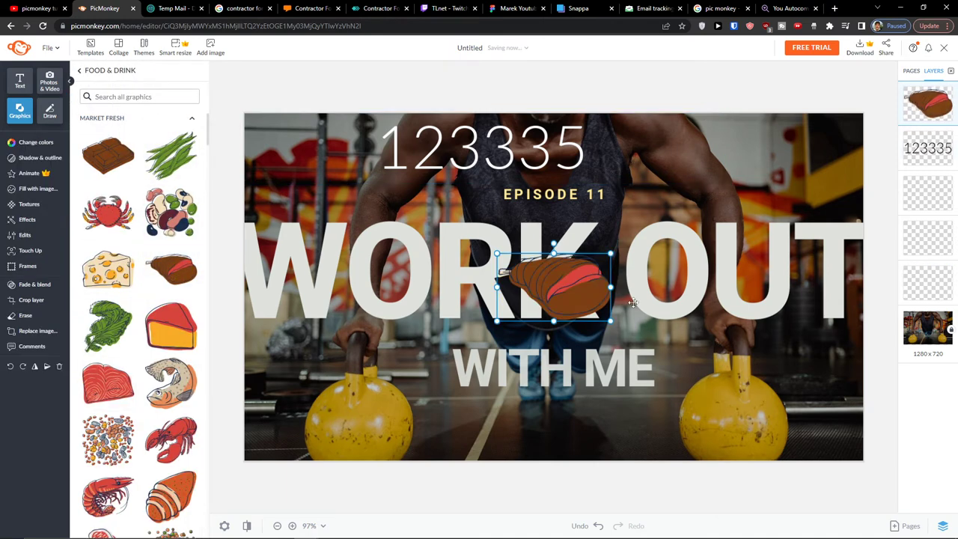
left_click_drag(607, 262, 651, 342)
left_click_drag(479, 344, 529, 321)
left_click_drag(583, 352, 547, 419)
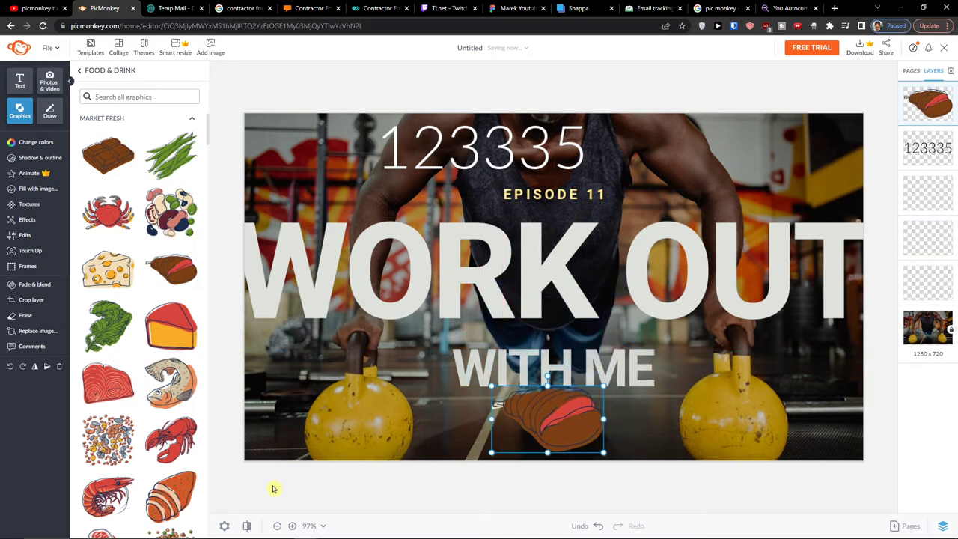
Look at the zoom level choices and drag within the right-hand panel.
left_click(322, 528)
left_click(324, 526)
left_click(321, 526)
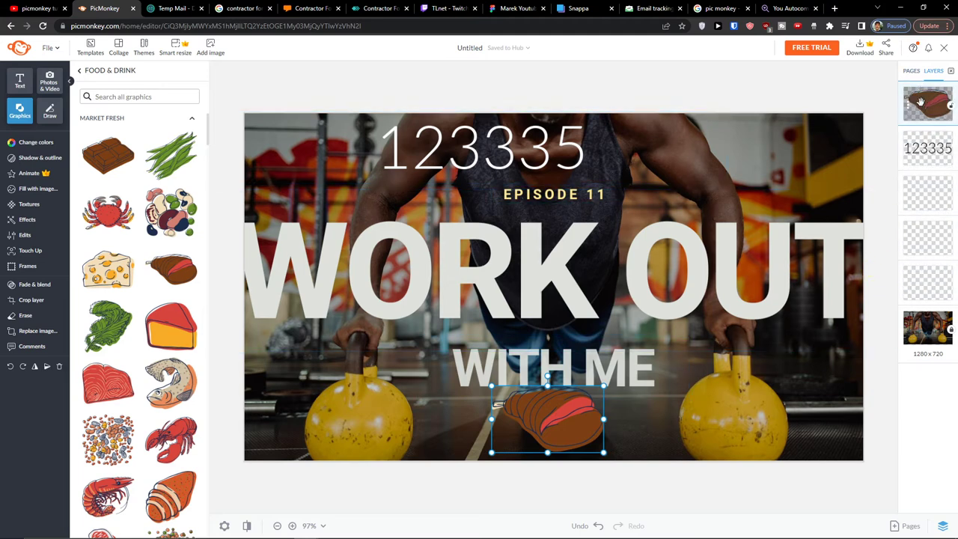
left_click_drag(922, 102, 920, 346)
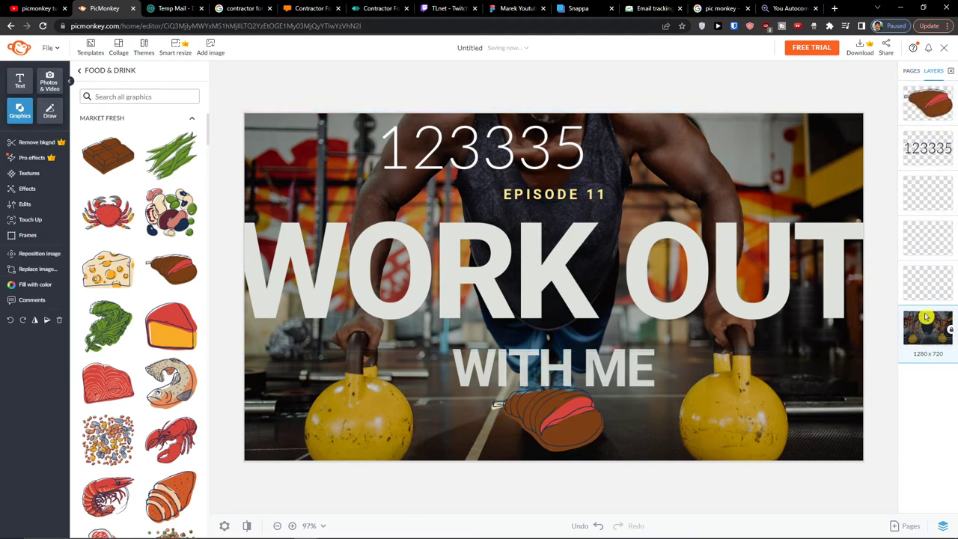
Select the EPISODE 11, WITH ME and WORK OUT text layers in turn.
left_click(922, 284)
left_click(921, 196)
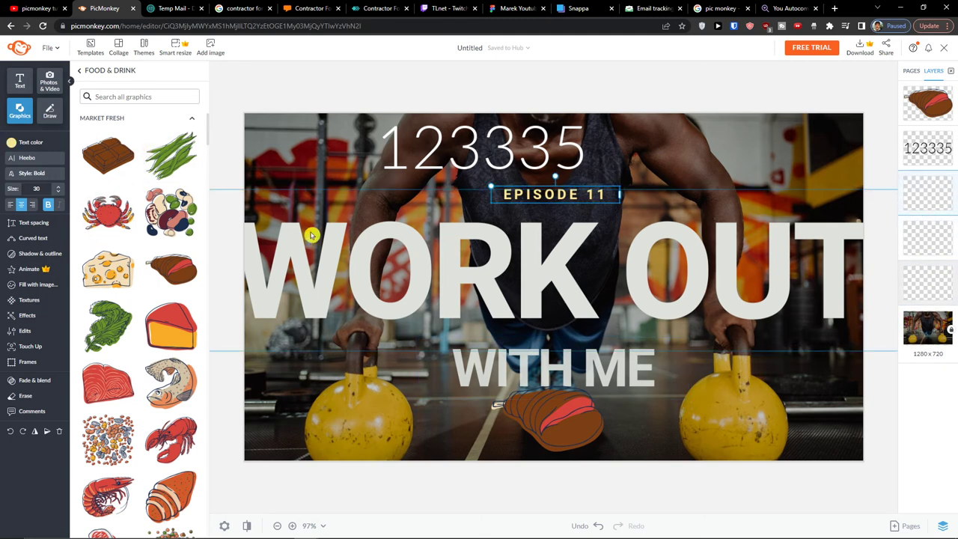
left_click(537, 369)
left_click(360, 251)
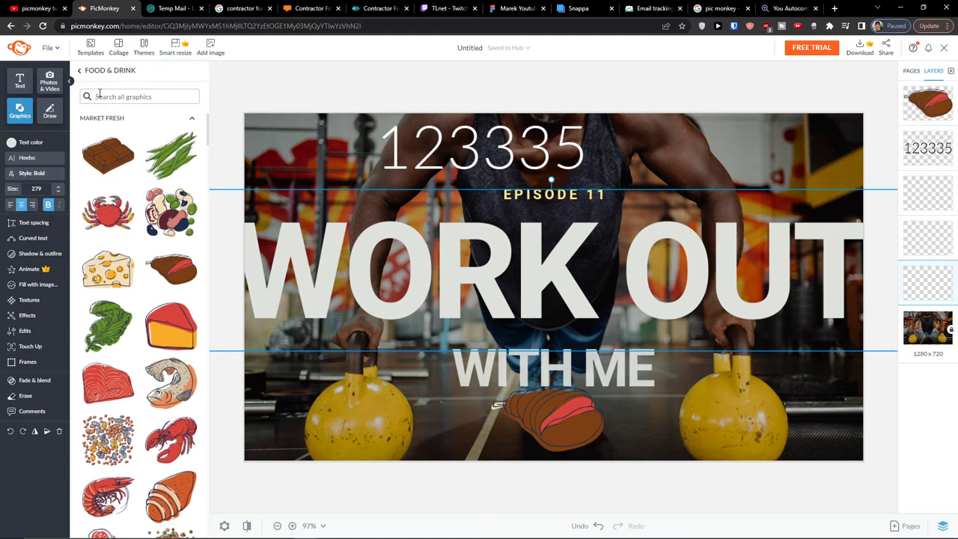
Return to the graphics categories and show the freehand drawing brushes.
left_click(84, 72)
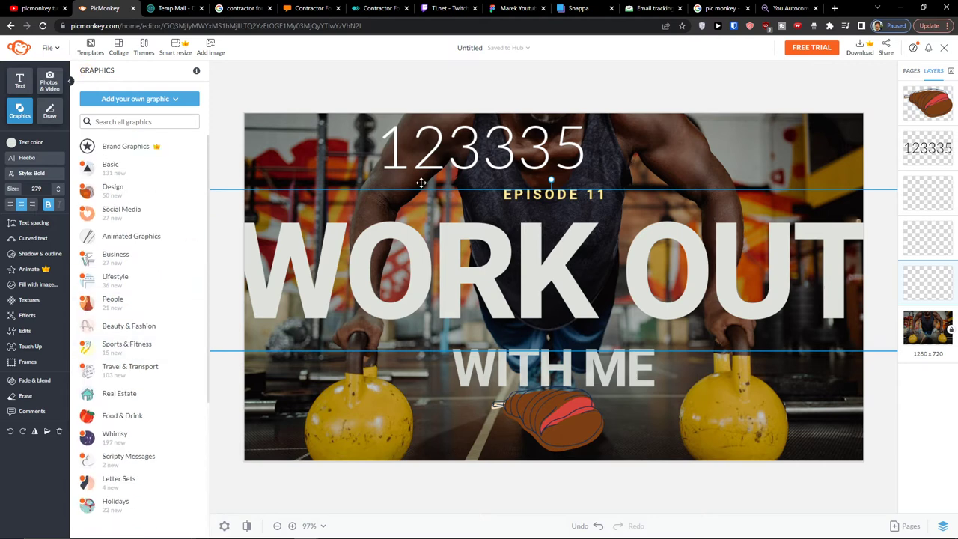
mouse_move(552, 531)
left_click(49, 110)
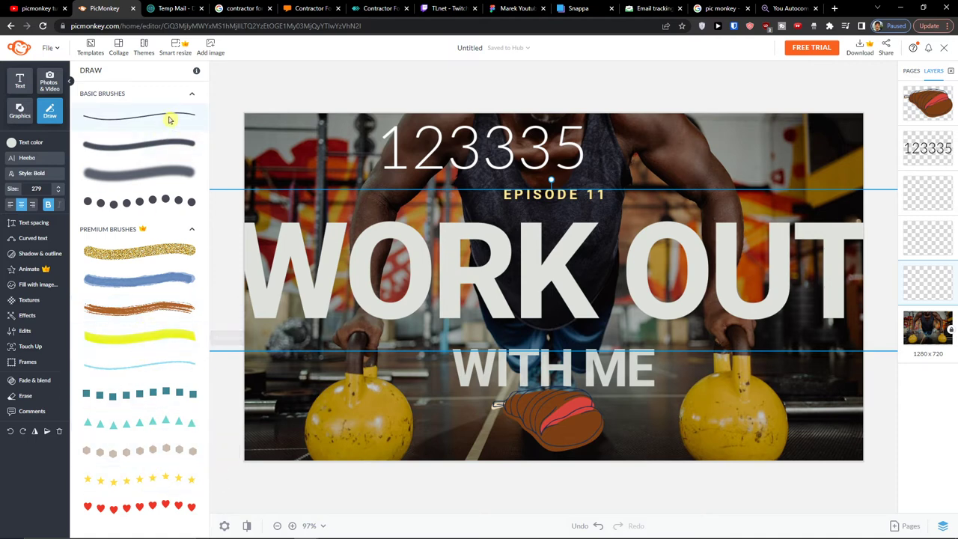
Scroll the graphics categories, look at stock photos, then scroll the ready-made text layouts.
left_click(20, 112)
scroll(135, 299, "down", 5)
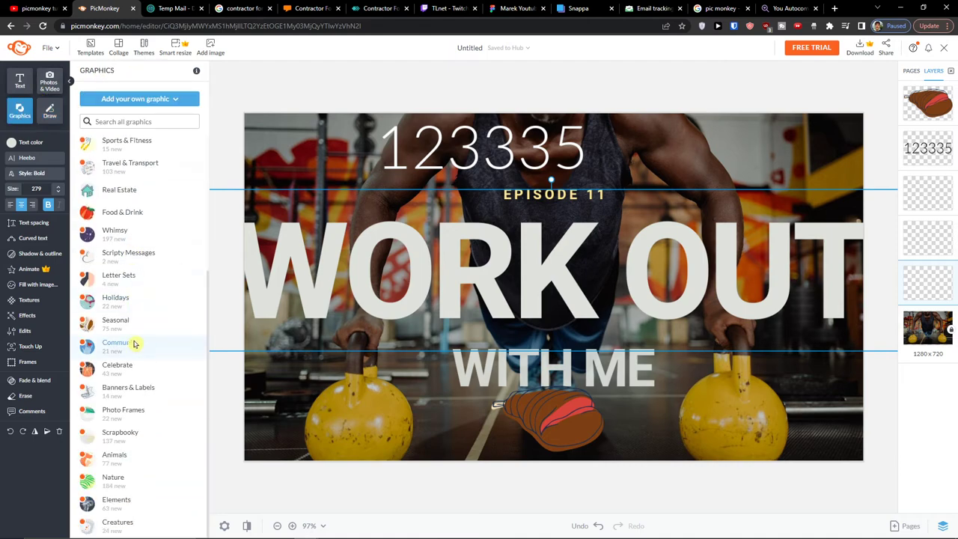
scroll(135, 343, "up", 5)
left_click(49, 81)
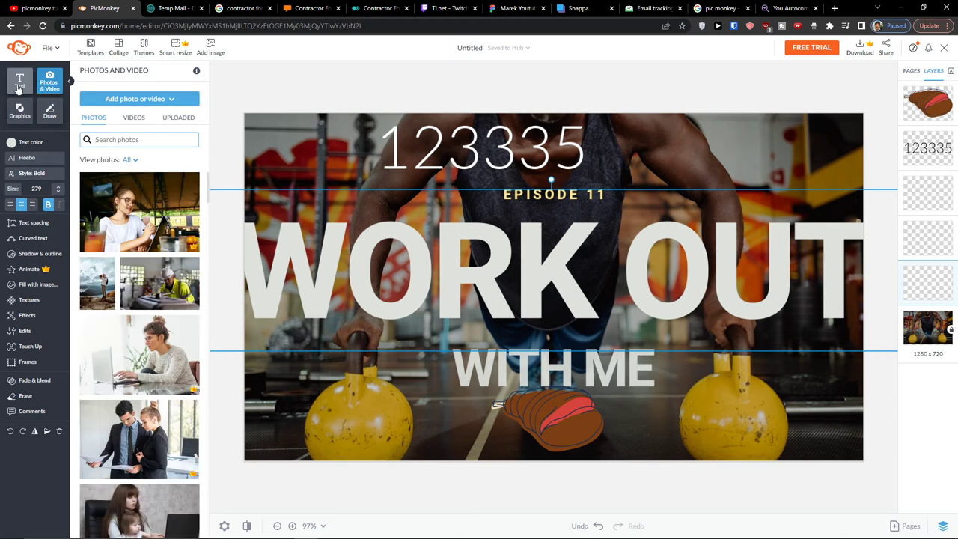
left_click(19, 84)
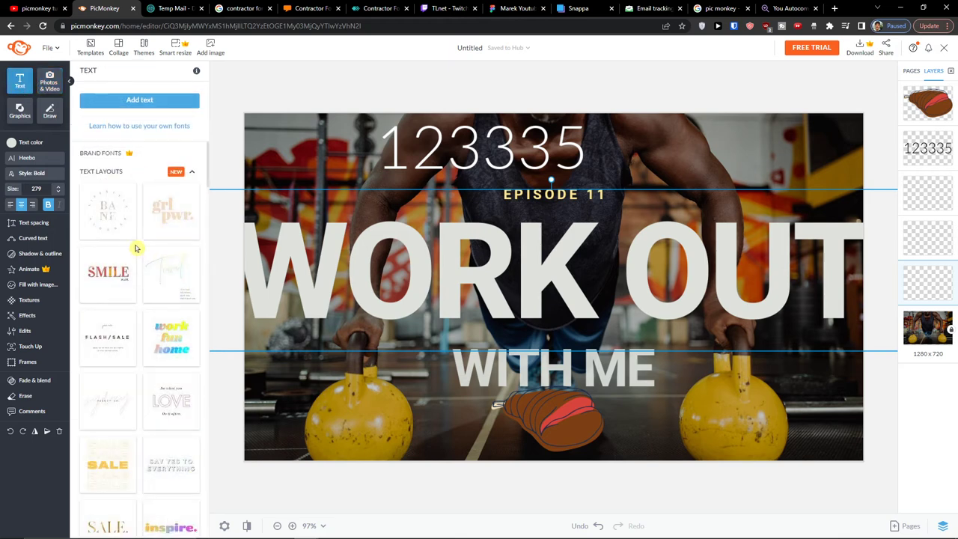
scroll(139, 202, "down", 10)
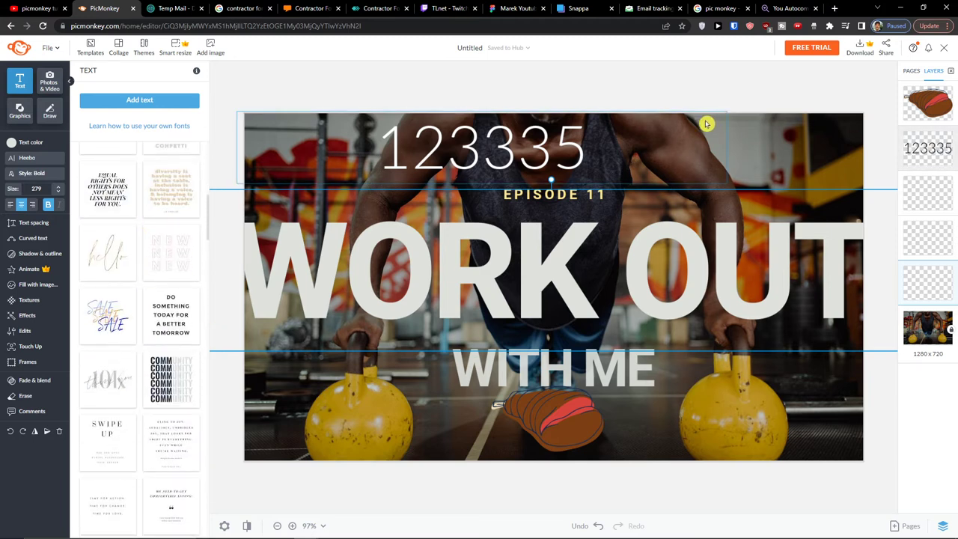
Go back to the start screen and choose a 1080×1080 Instagram Post under Social Media.
left_click(51, 48)
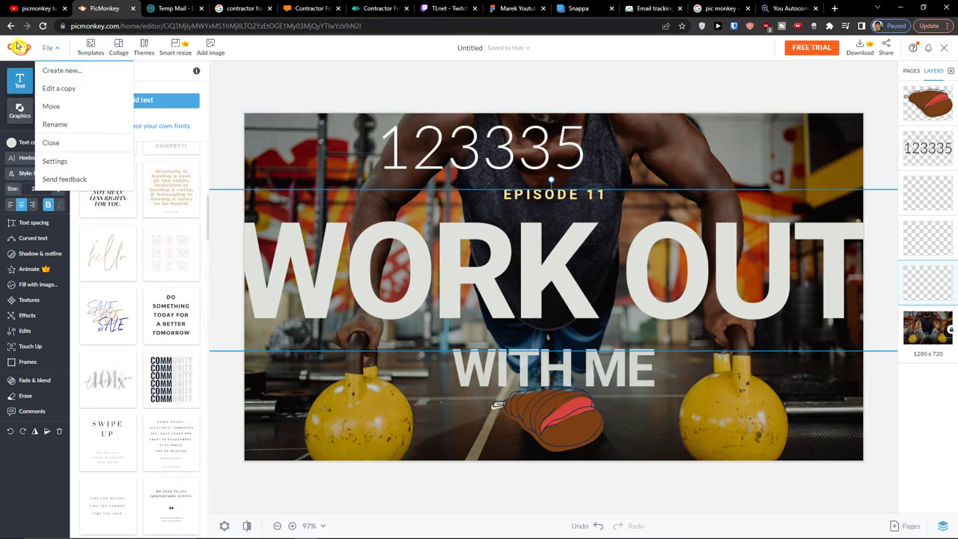
left_click(12, 25)
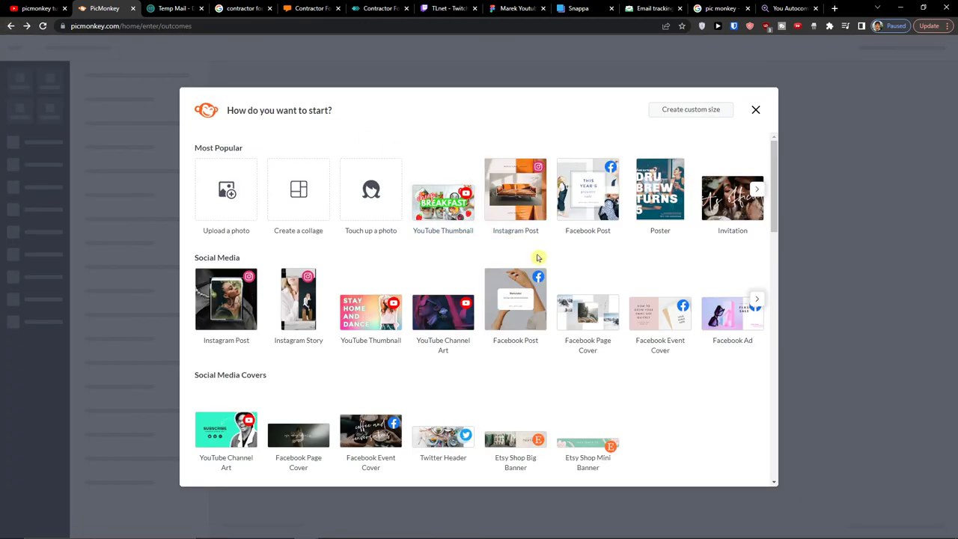
scroll(503, 306, "down", 2)
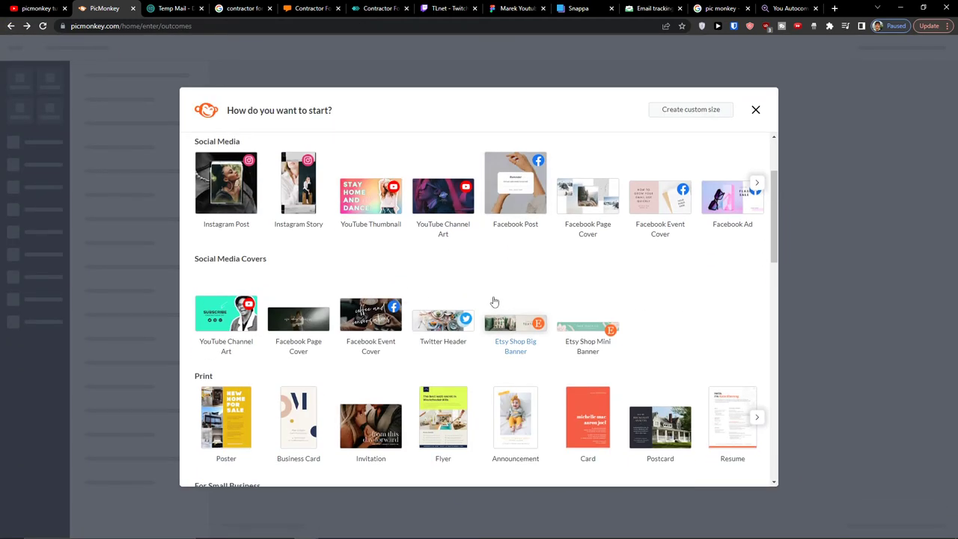
scroll(502, 322, "down", 2)
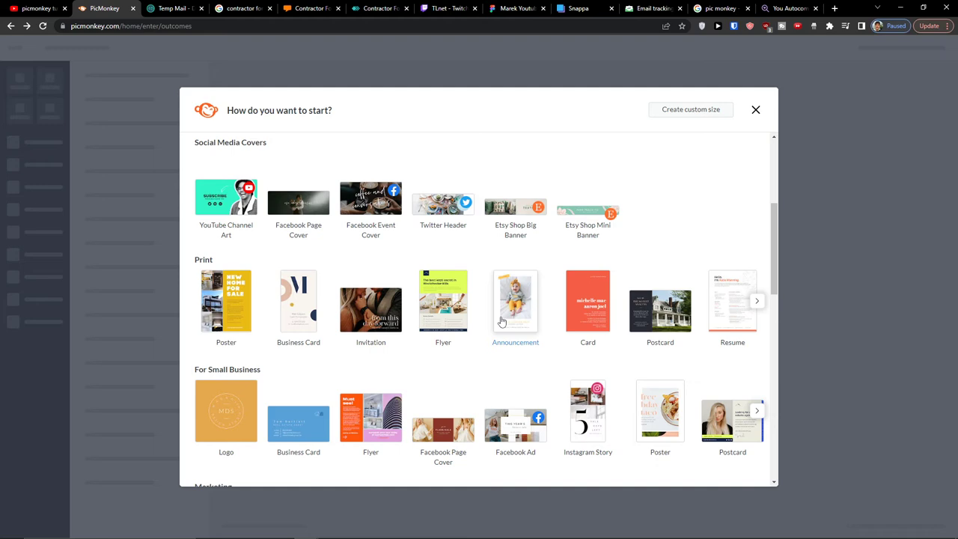
scroll(501, 322, "down", 4)
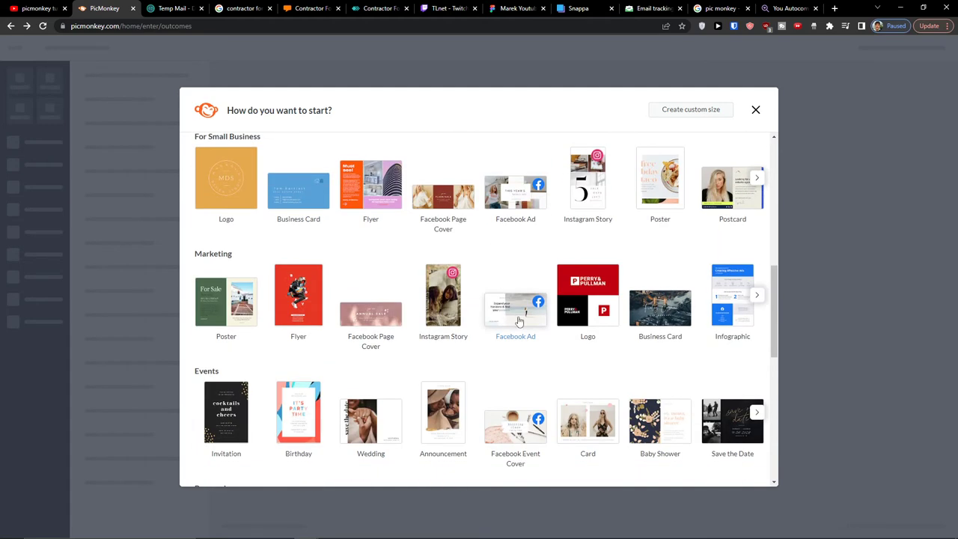
scroll(643, 194, "up", 6)
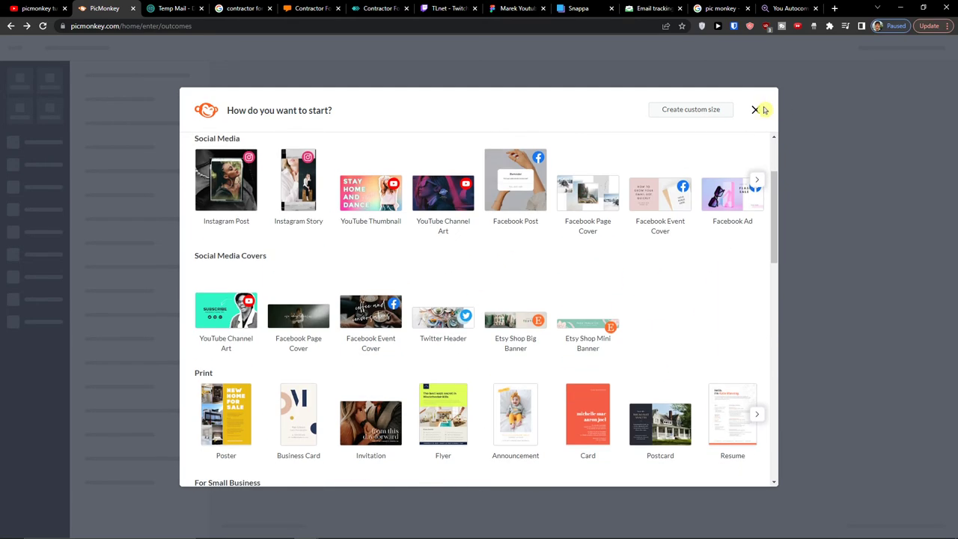
scroll(516, 282, "up", 2)
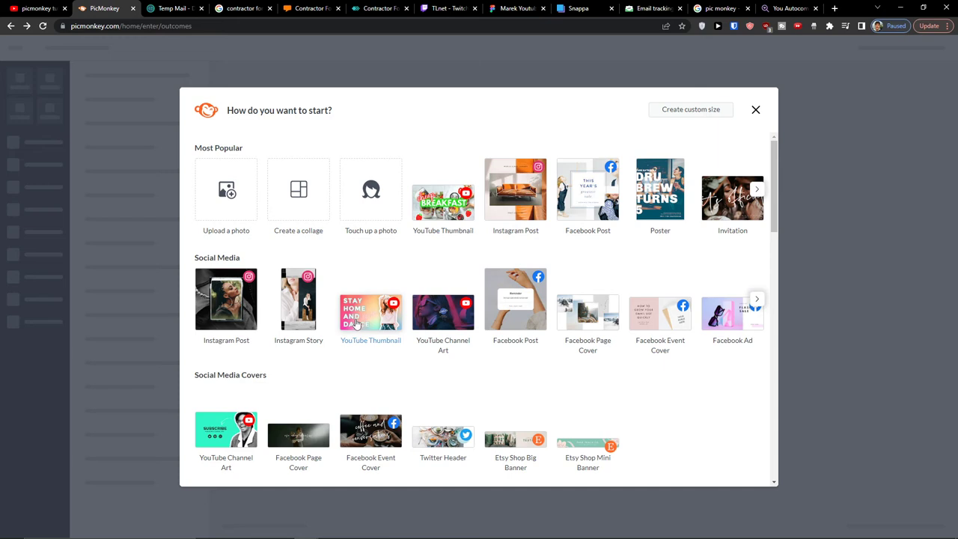
left_click(236, 306)
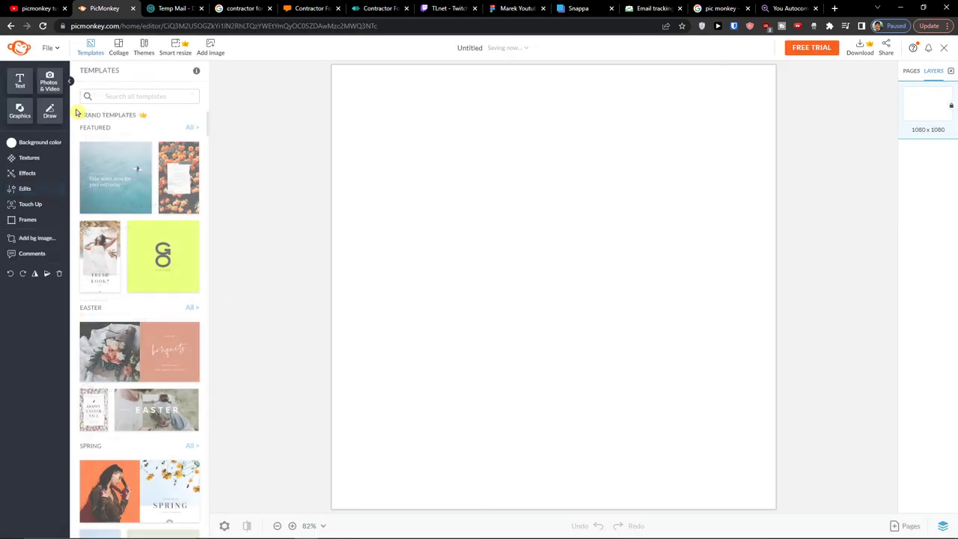
Apply the two-over-one three-cell collage layout to the square canvas and select its top-left cell.
left_click(122, 53)
left_click(171, 112)
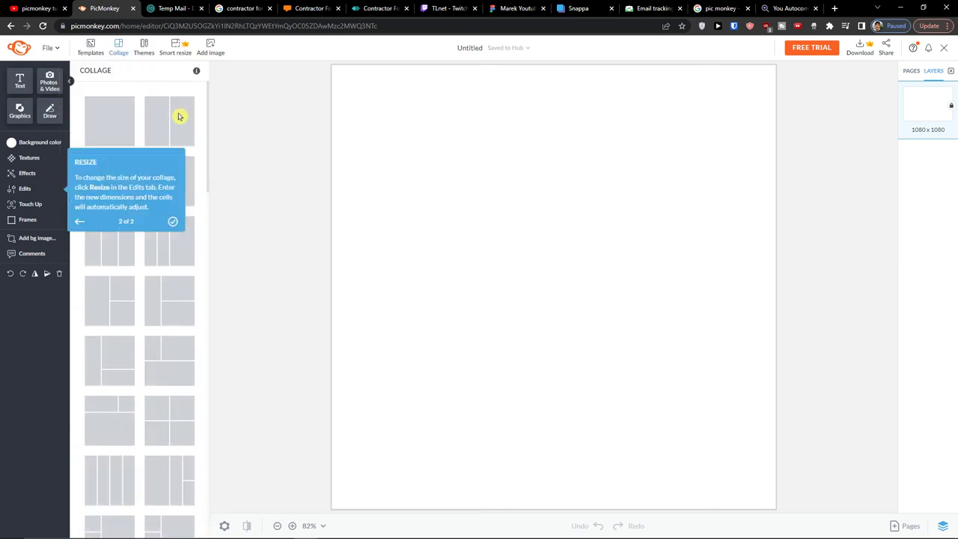
left_click(166, 221)
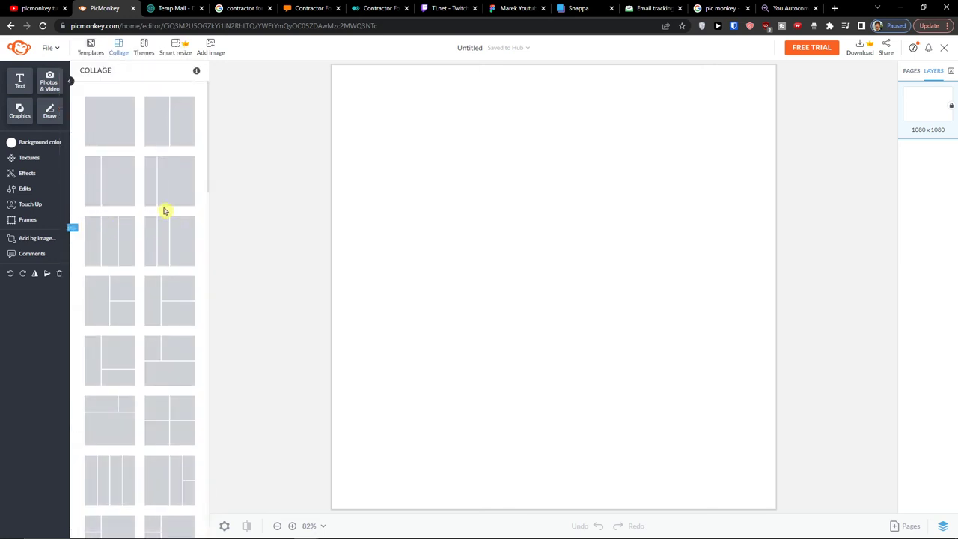
left_click(169, 378)
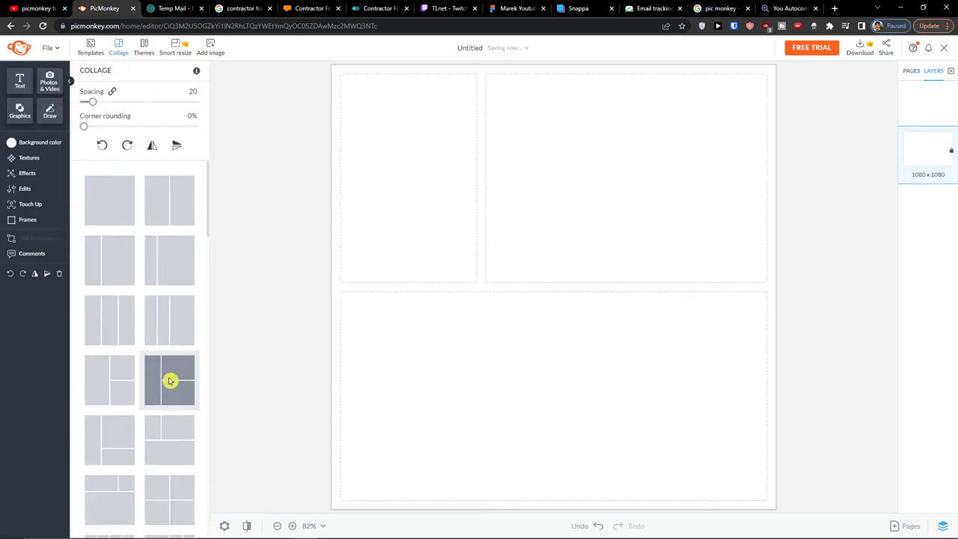
left_click(382, 174)
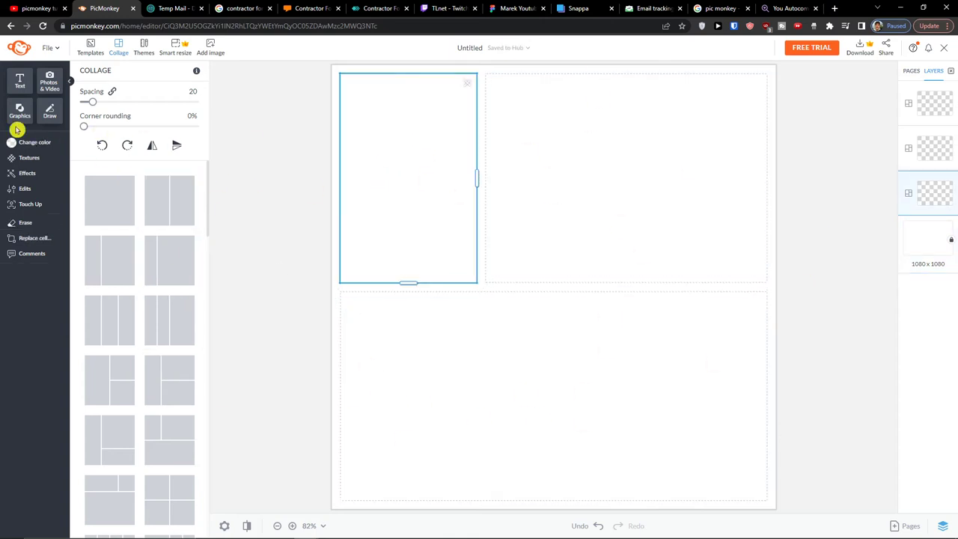
left_click(62, 94)
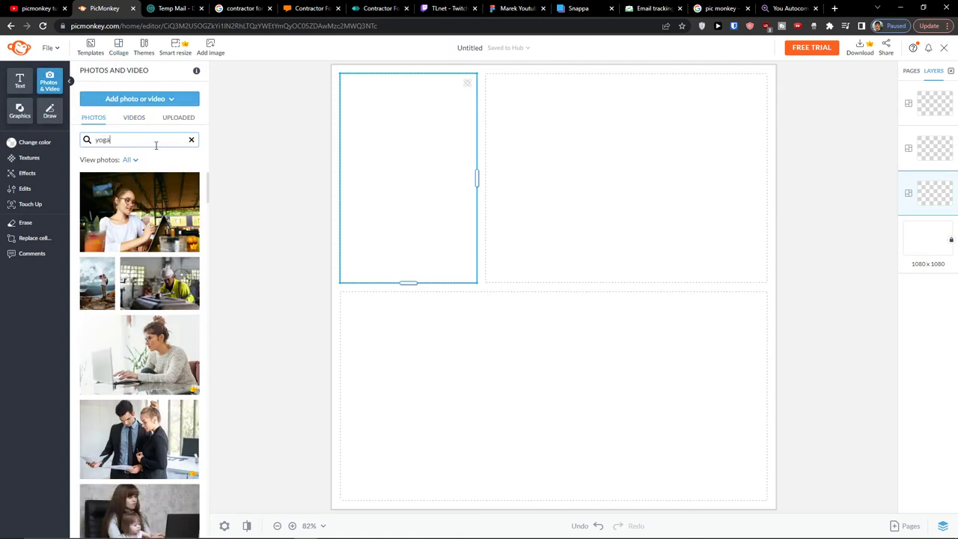
Search stock photos for 'yoga' and fill the cells: laptop photo bottom, tree pose top-right, backbend top-left.
left_click(155, 142)
type("yoga")
key("Return")
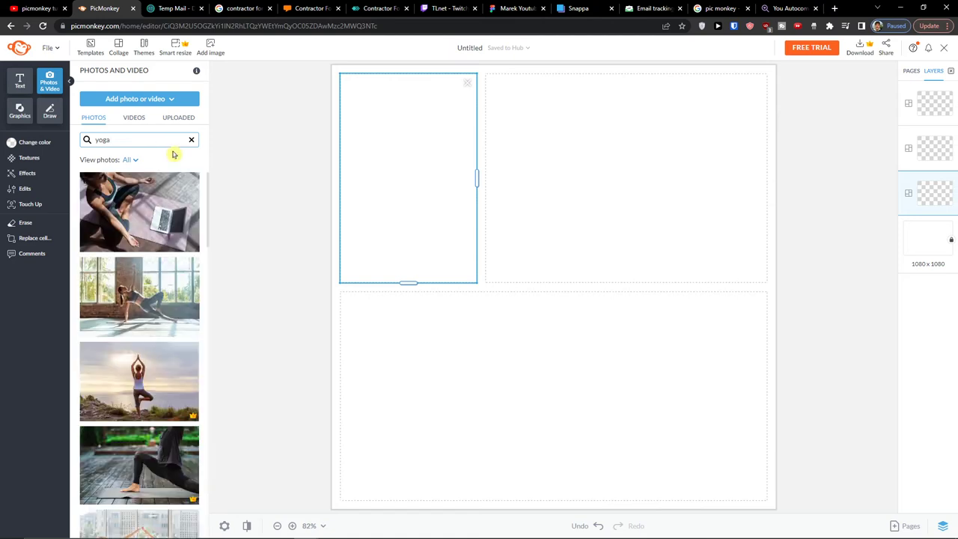
left_click_drag(136, 212, 615, 397)
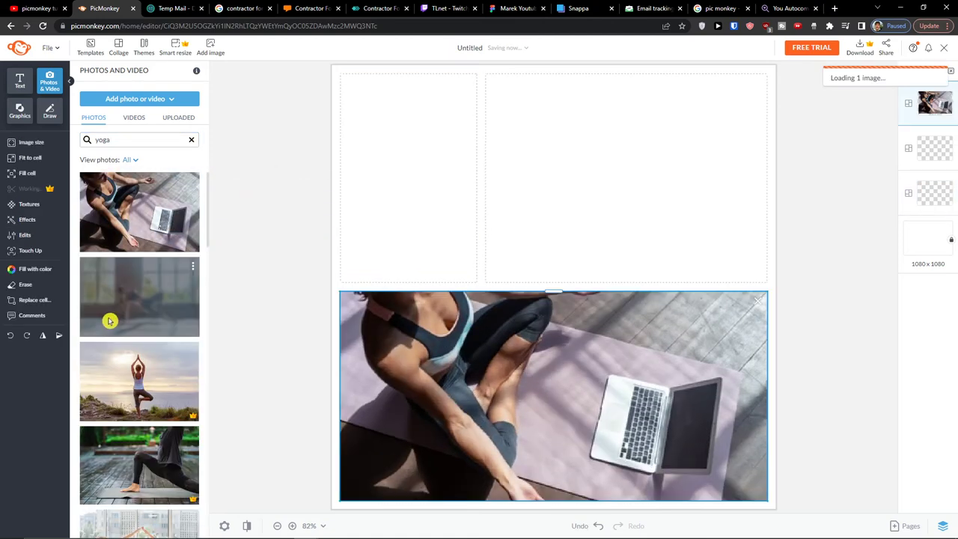
left_click_drag(124, 381, 641, 171)
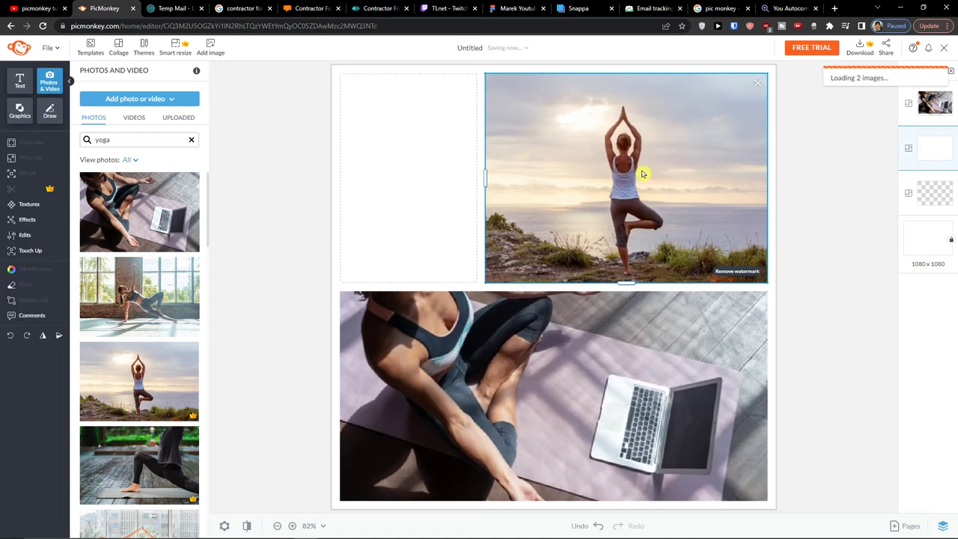
scroll(95, 321, "down", 2)
left_click_drag(140, 423, 411, 174)
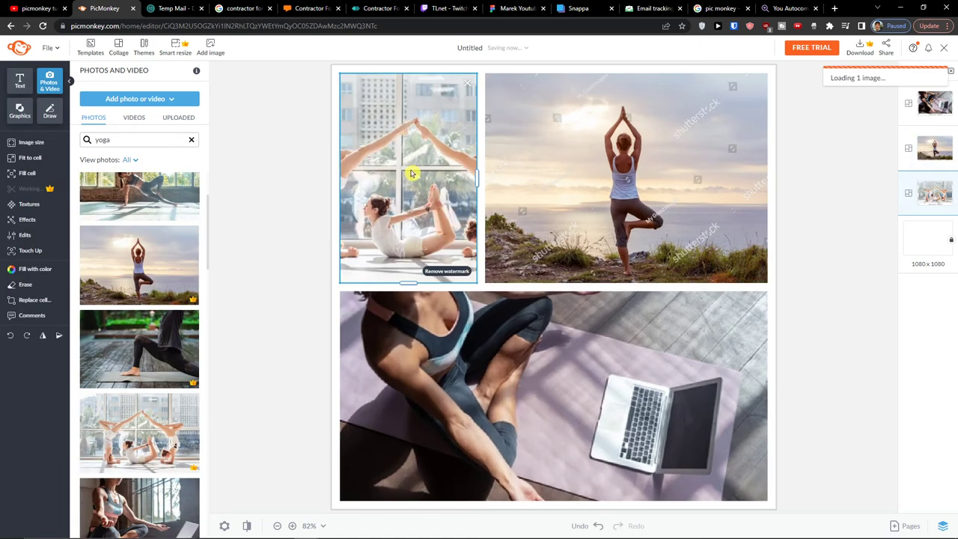
left_click(304, 372)
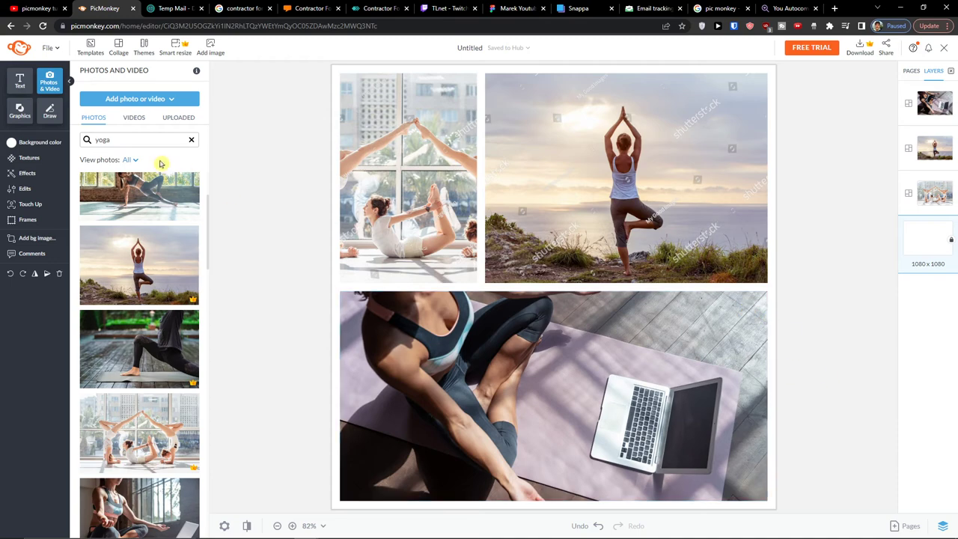
left_click(20, 79)
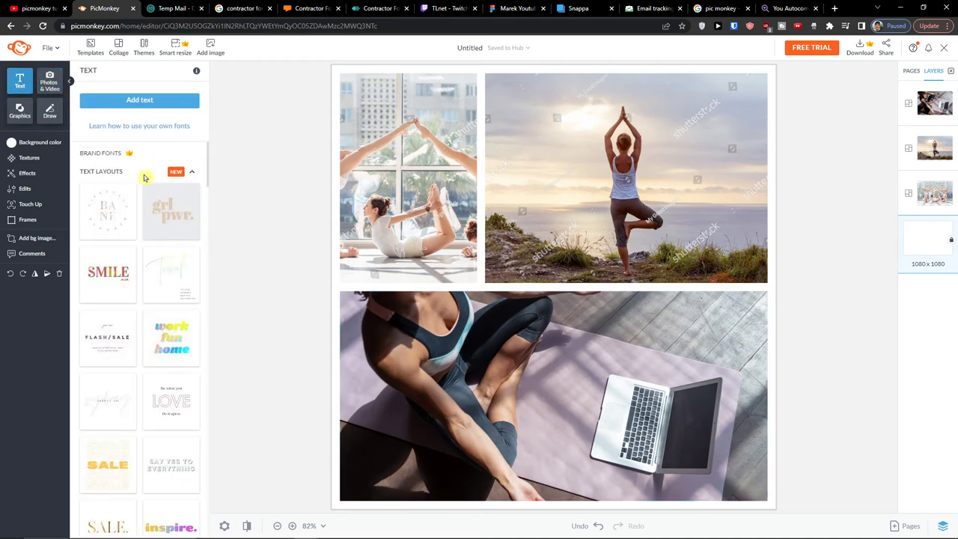
Add a text box reading 'YOGA' onto the bottom photo.
left_click(126, 103)
left_click_drag(554, 287, 553, 416)
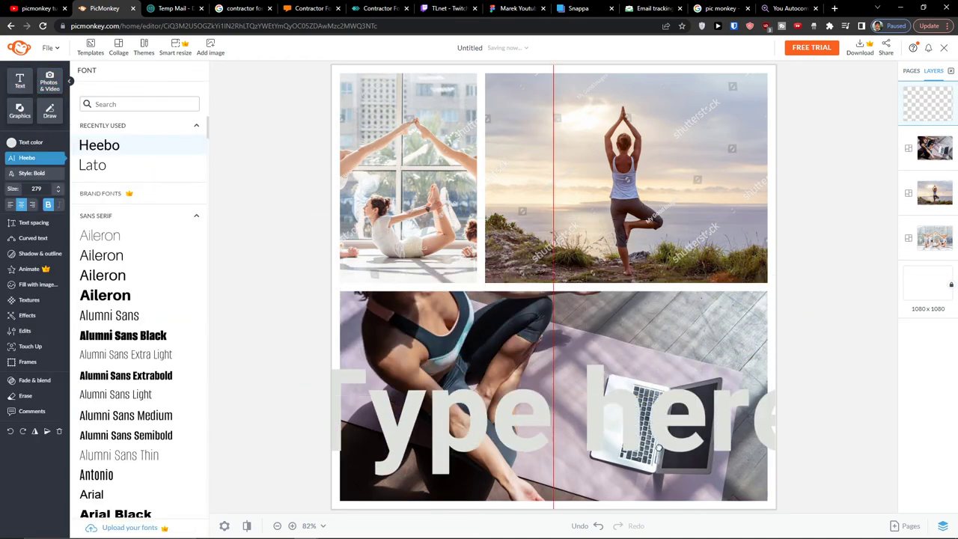
double_click(553, 415)
type("YOGA")
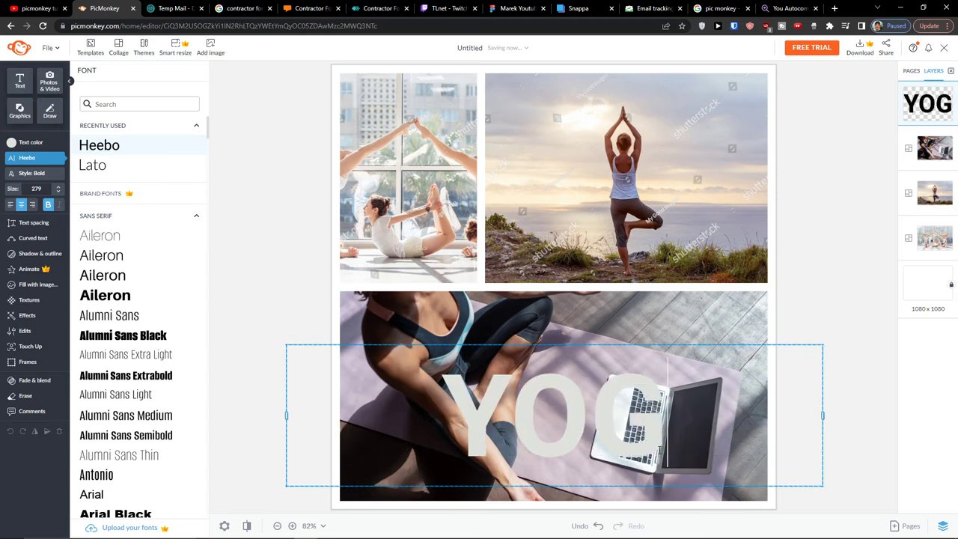
Make the YOGA text white and narrow its text box from the left.
left_click(12, 145)
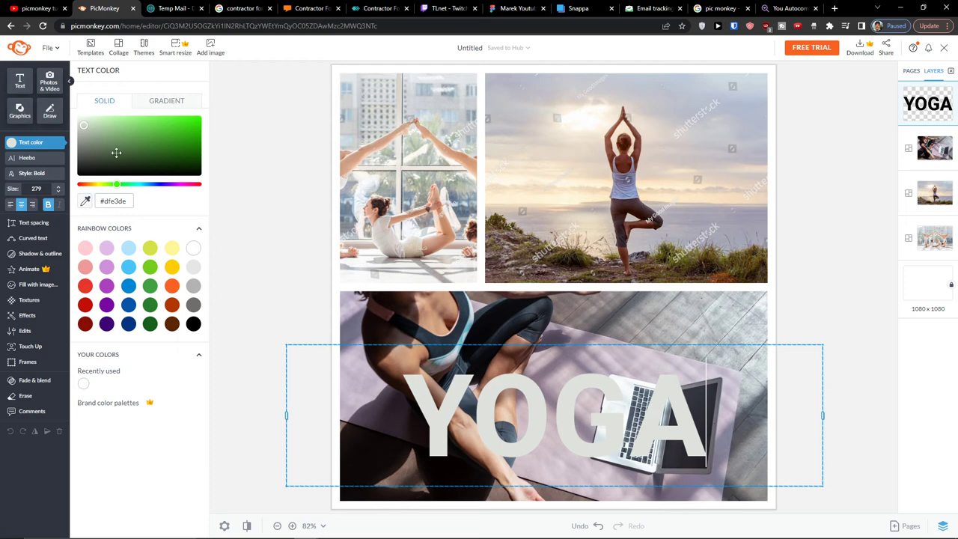
left_click_drag(116, 153, 49, 88)
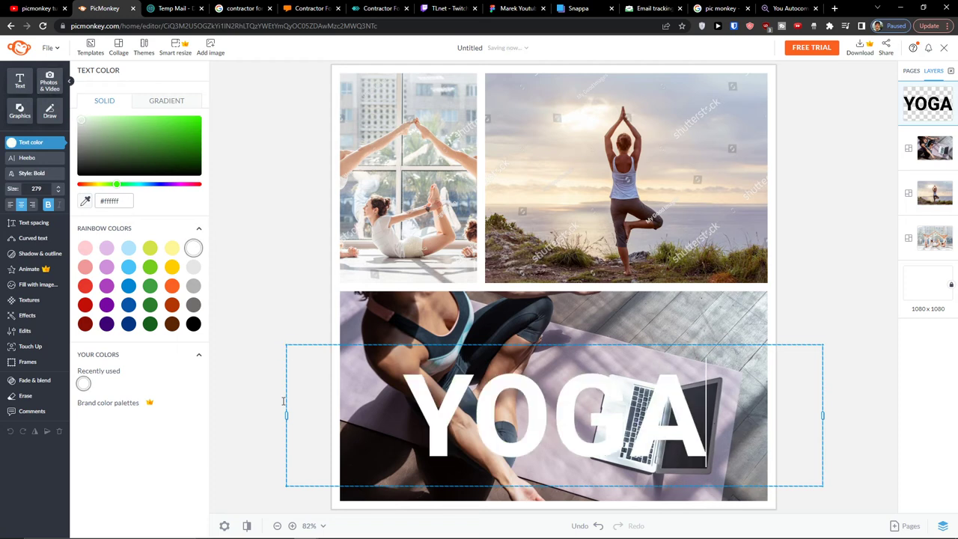
left_click_drag(285, 411, 396, 416)
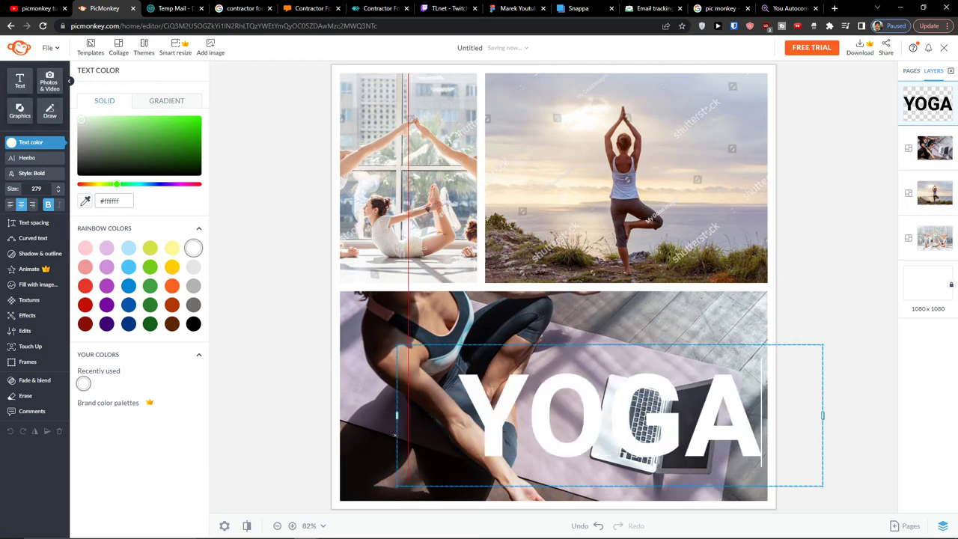
Set the YOGA text size to 150 and move it to the bottom photo's upper right.
left_click(38, 194)
type("50")
key("Return")
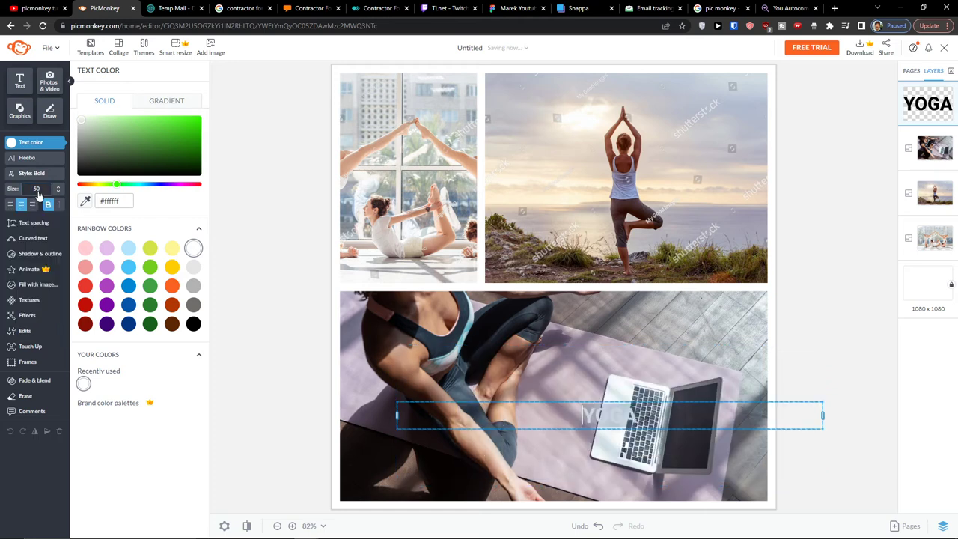
left_click(38, 191)
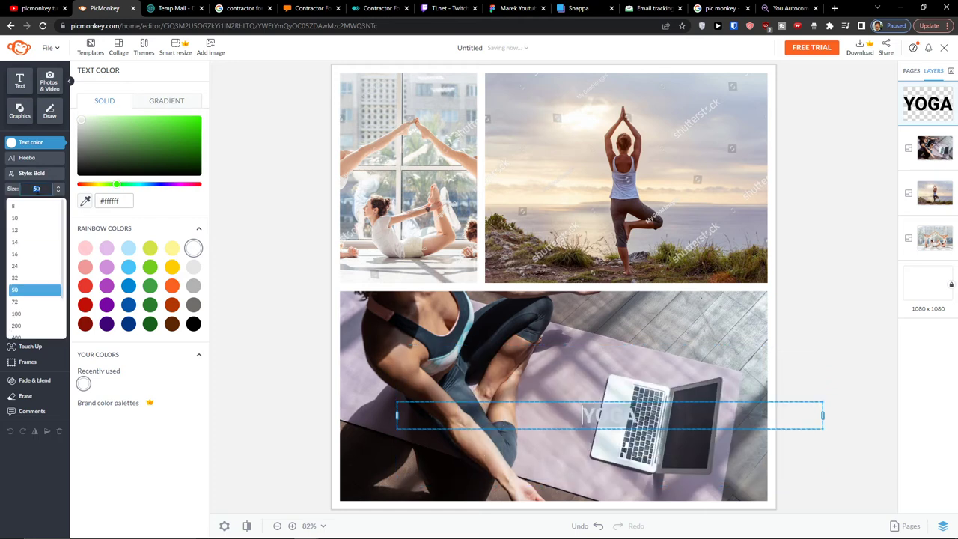
type("150")
key("Return")
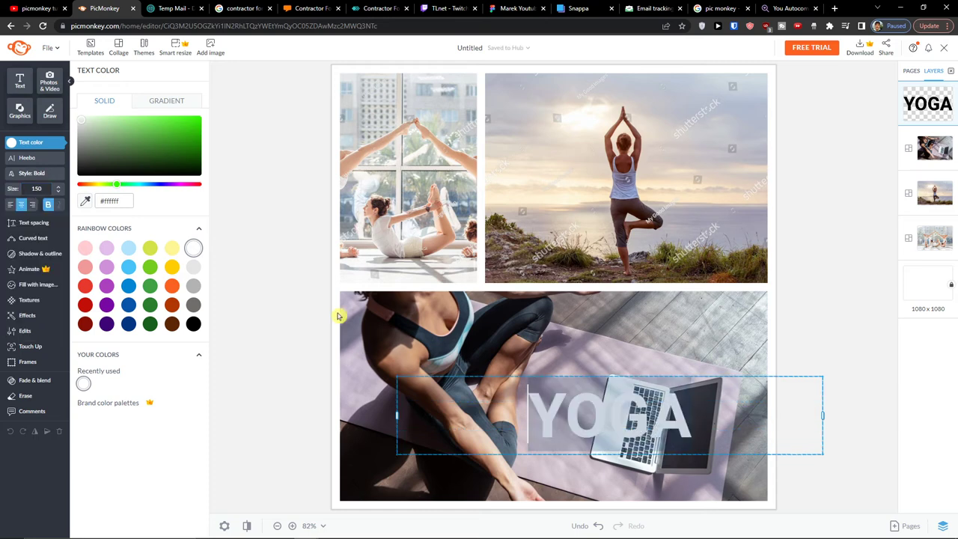
left_click_drag(580, 422, 660, 329)
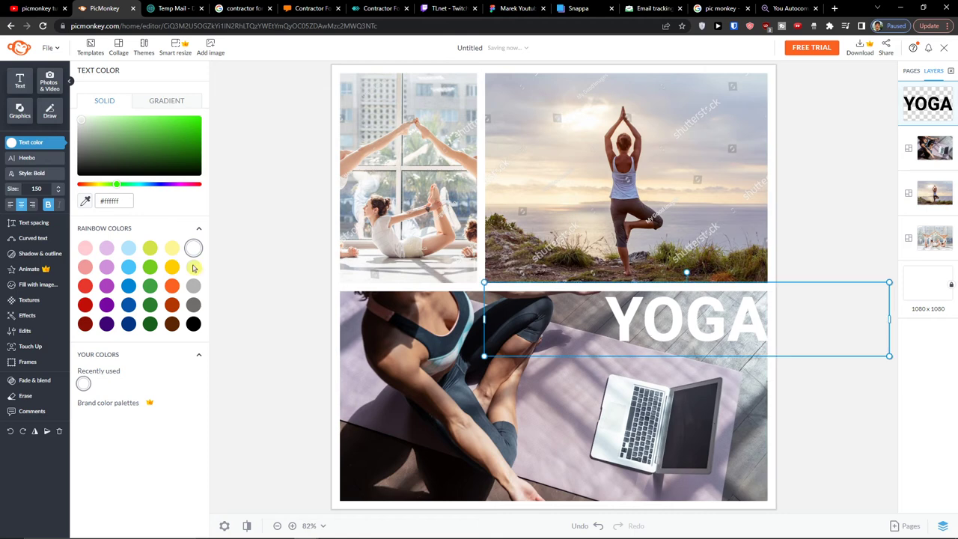
Give the YOGA text a drop shadow and nudge it slightly left and down.
left_click(30, 253)
left_click(98, 96)
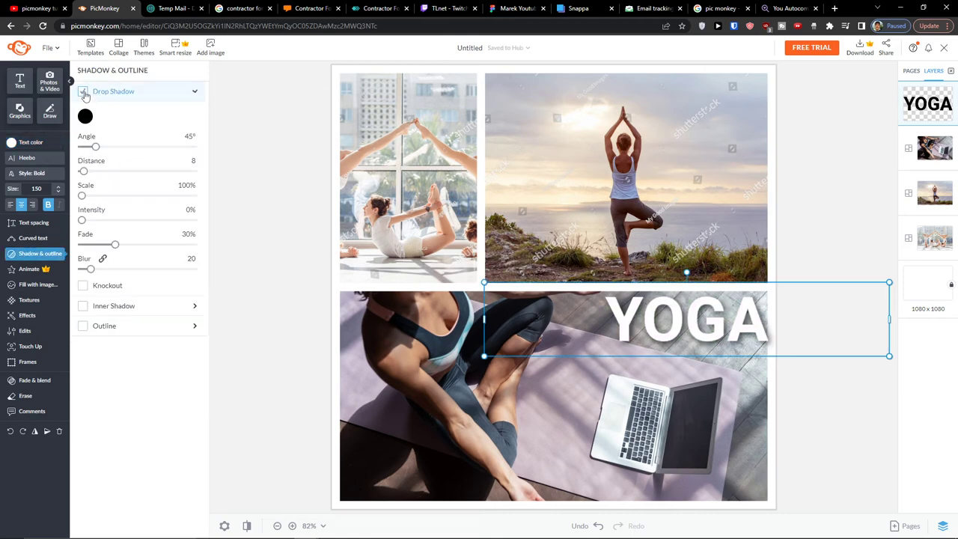
left_click_drag(728, 337, 718, 341)
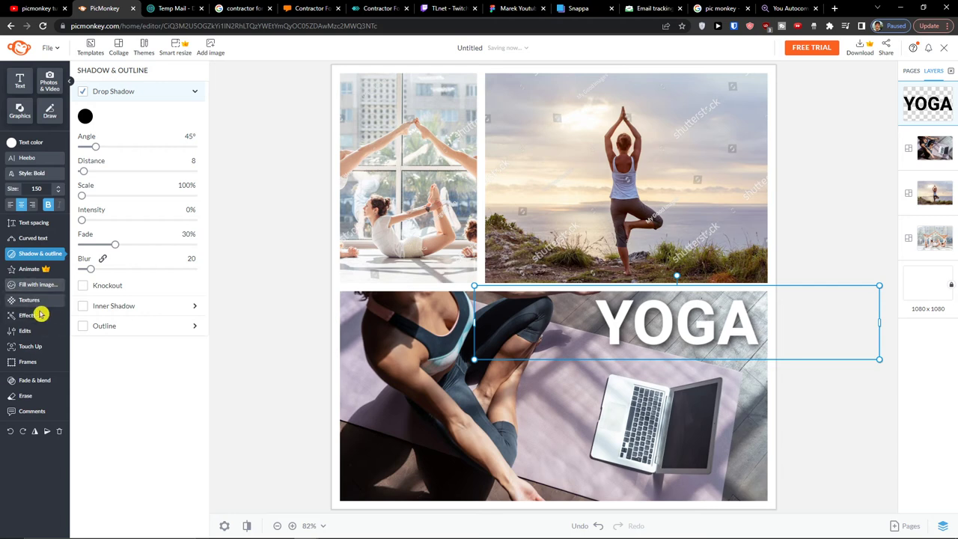
Browse the Color Changer, Colors and Rotate edits, tilt the text slightly, then attempt a download.
left_click(41, 331)
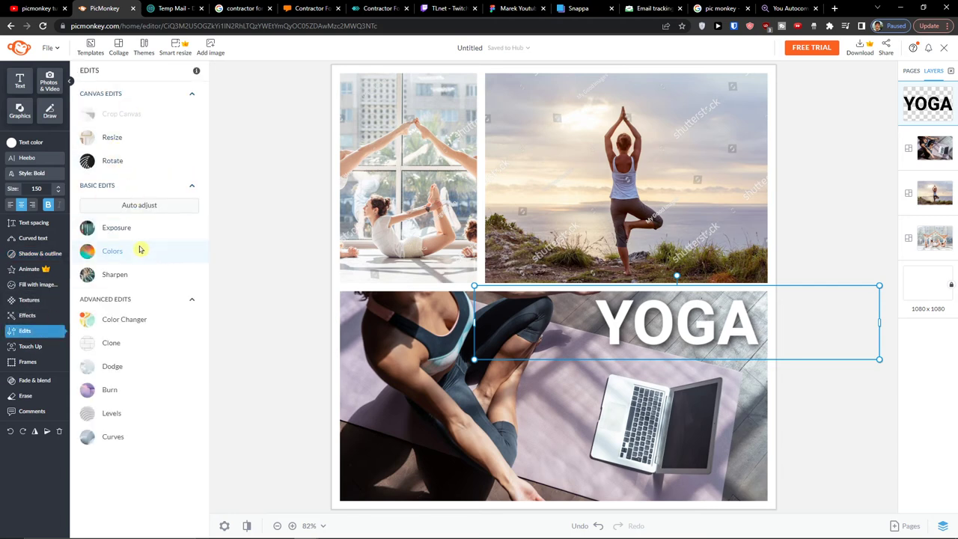
left_click(124, 328)
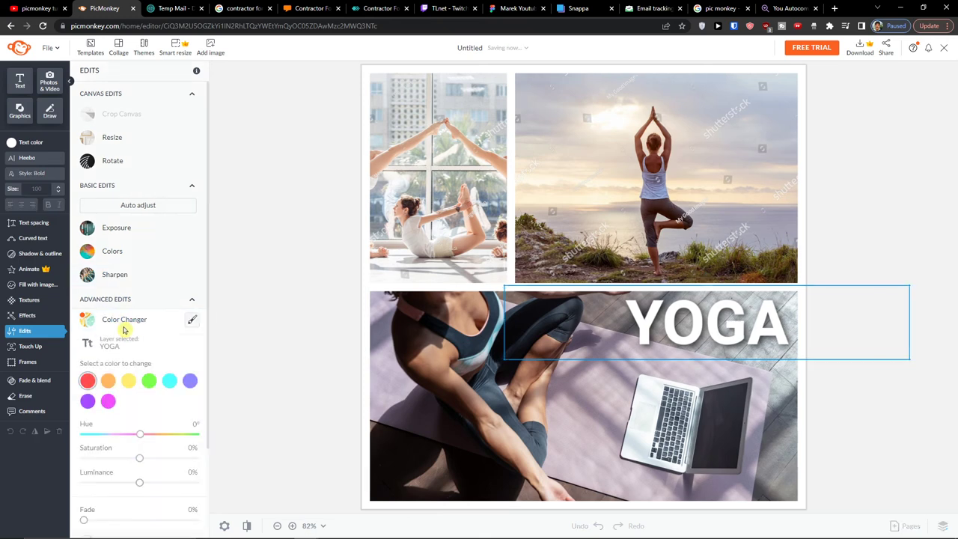
left_click(103, 238)
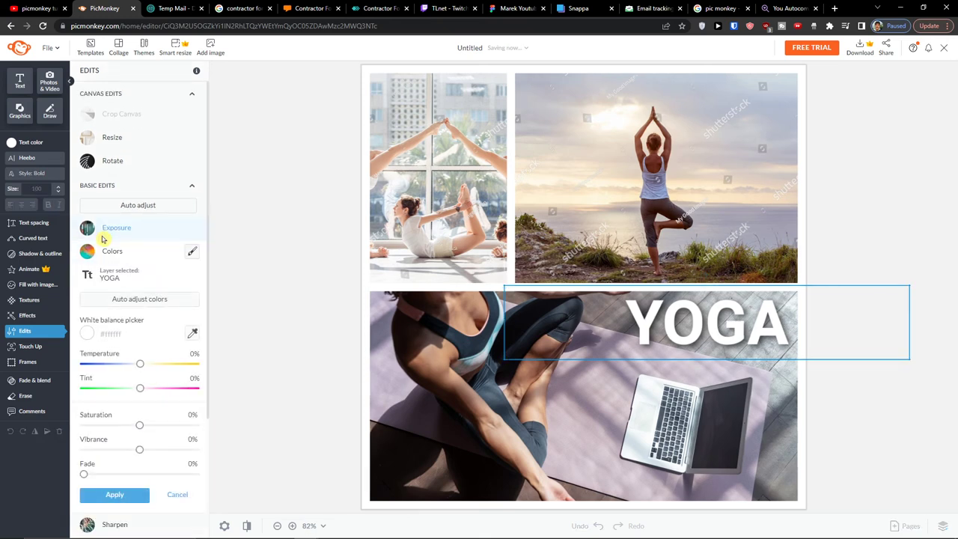
left_click(120, 163)
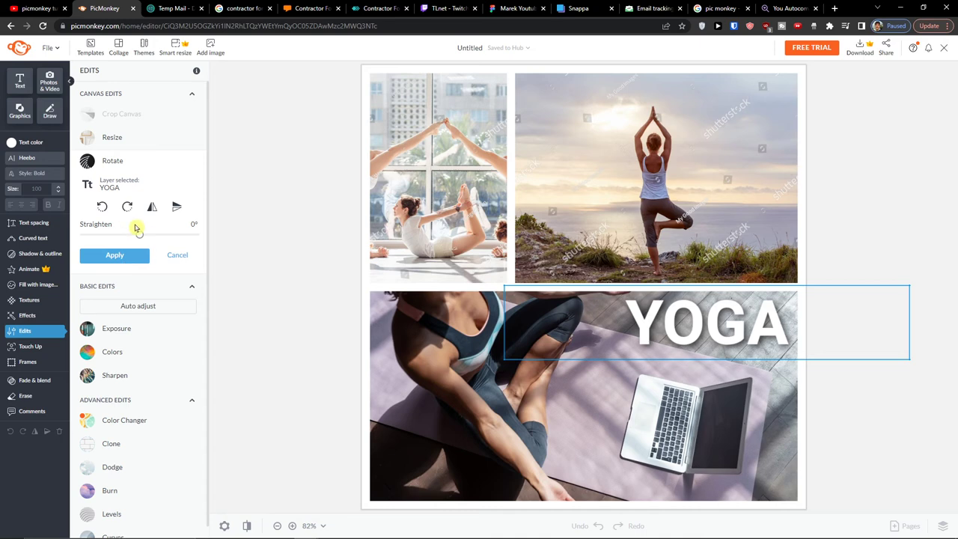
mouse_move(140, 236)
left_mouse_down()
mouse_move(149, 236)
mouse_move(141, 238)
left_mouse_up()
left_click(861, 48)
left_click(94, 289)
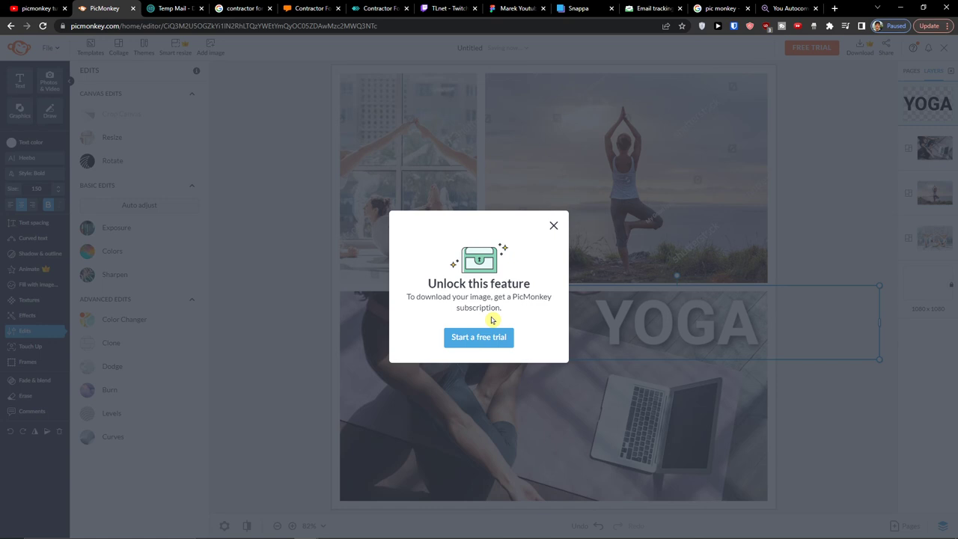
left_click(505, 336)
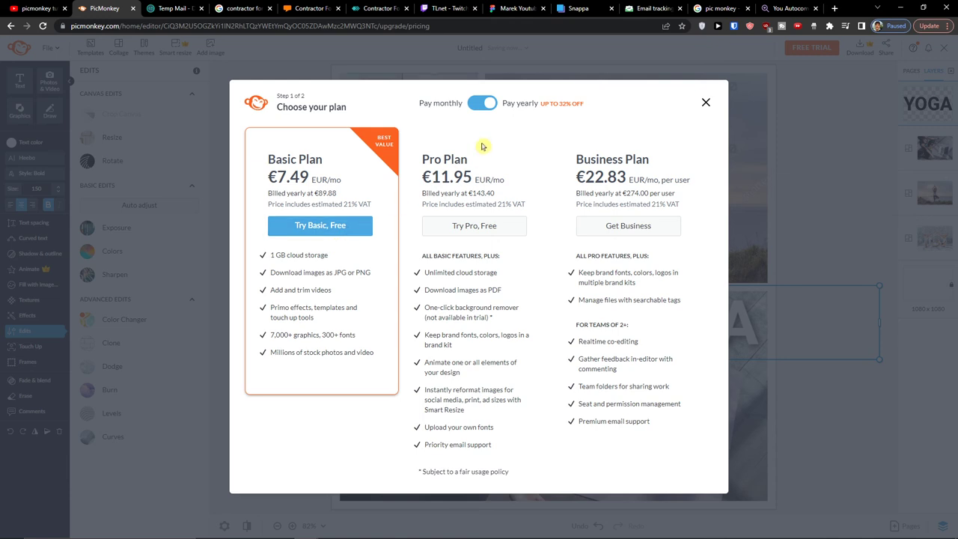
left_click(487, 105)
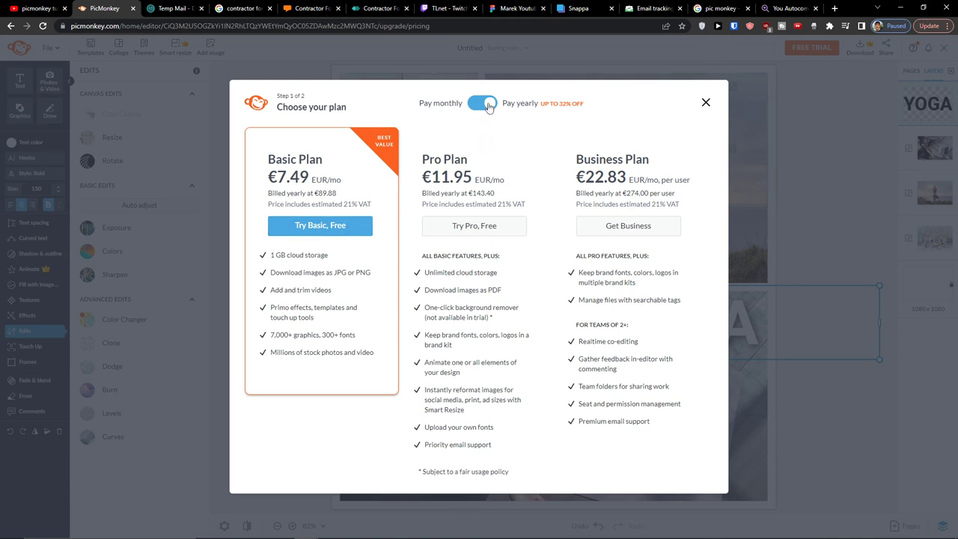
left_click(321, 230)
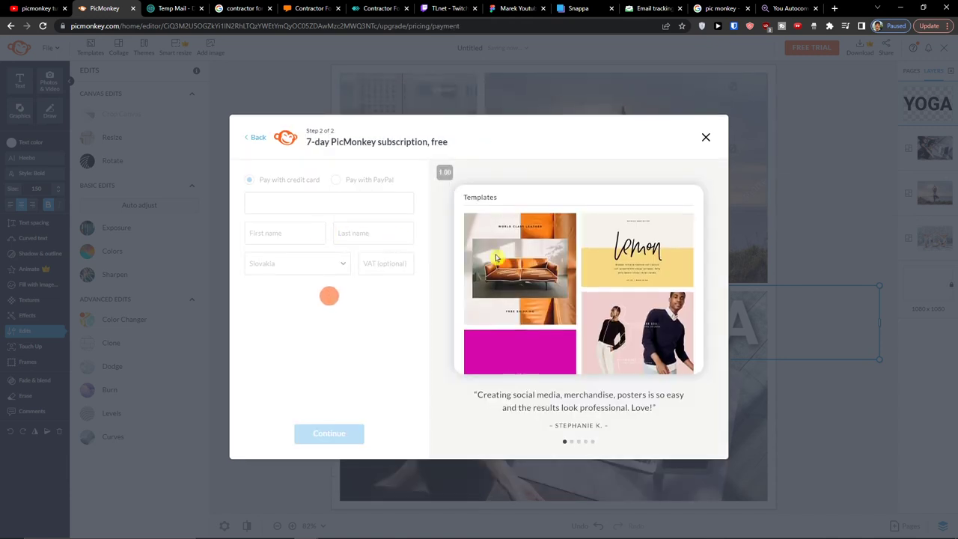
left_click(706, 139)
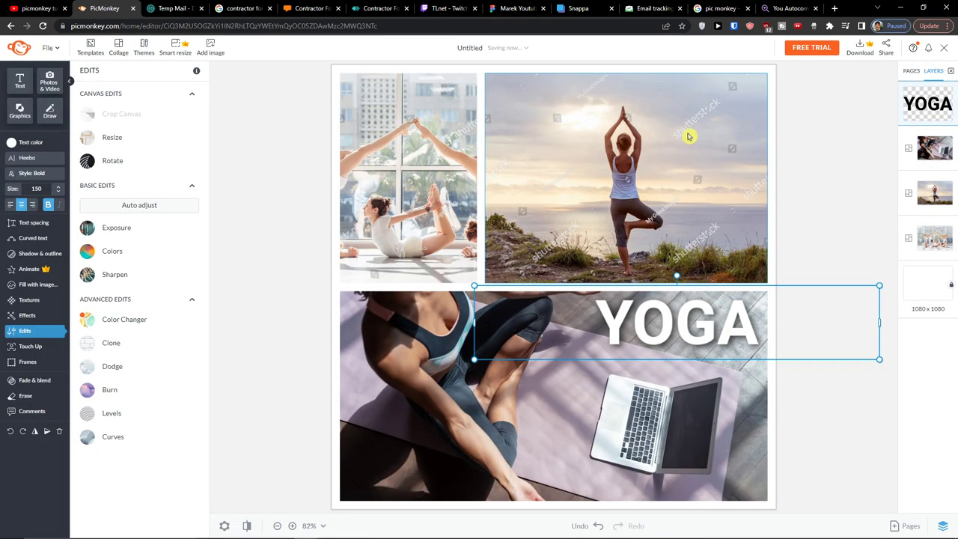
mouse_move(441, 516)
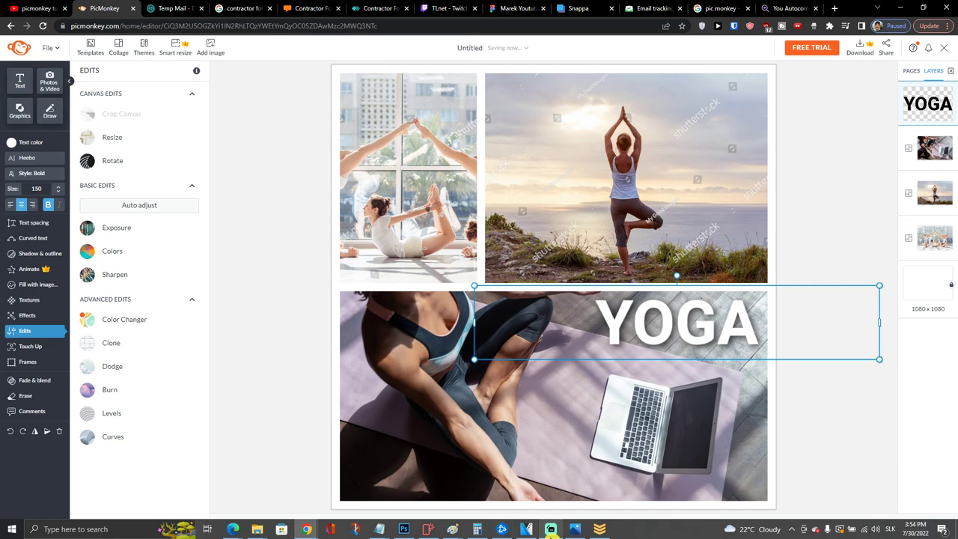